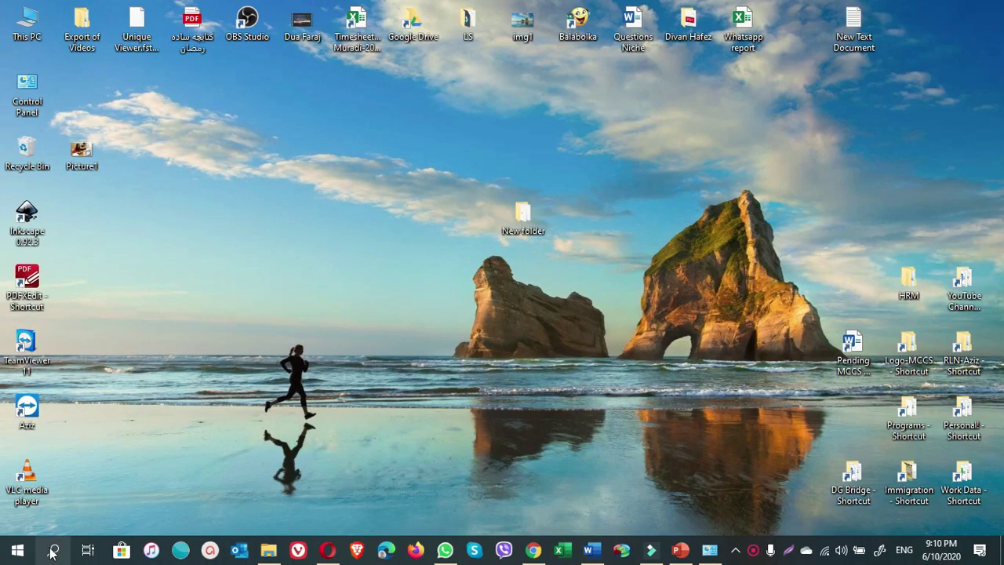
Find and open Control Panel through Windows search, and show the list for uninstalling programs.
{"action": "left_click", "coordinate": [52, 551]}
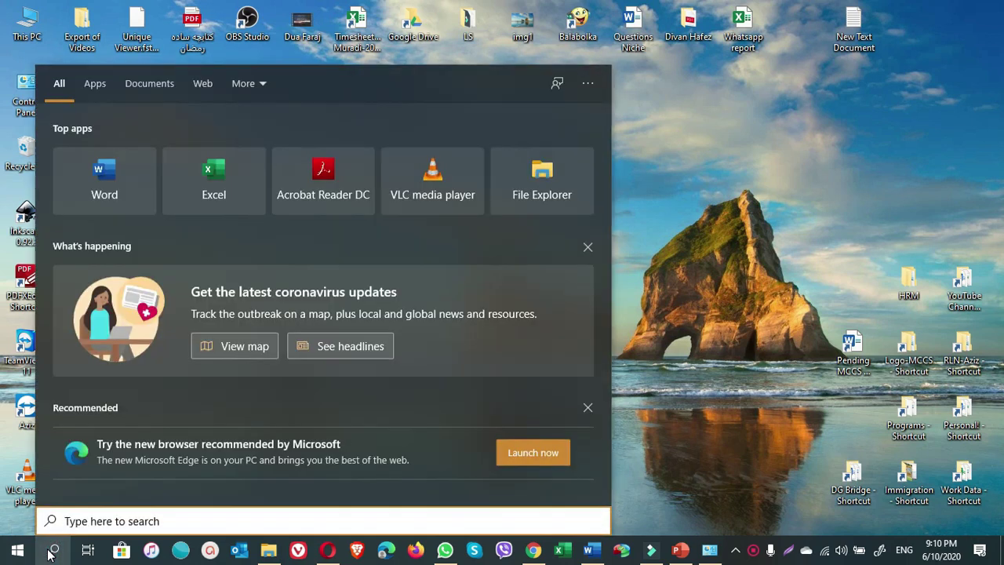
{"action": "type", "text": "con"}
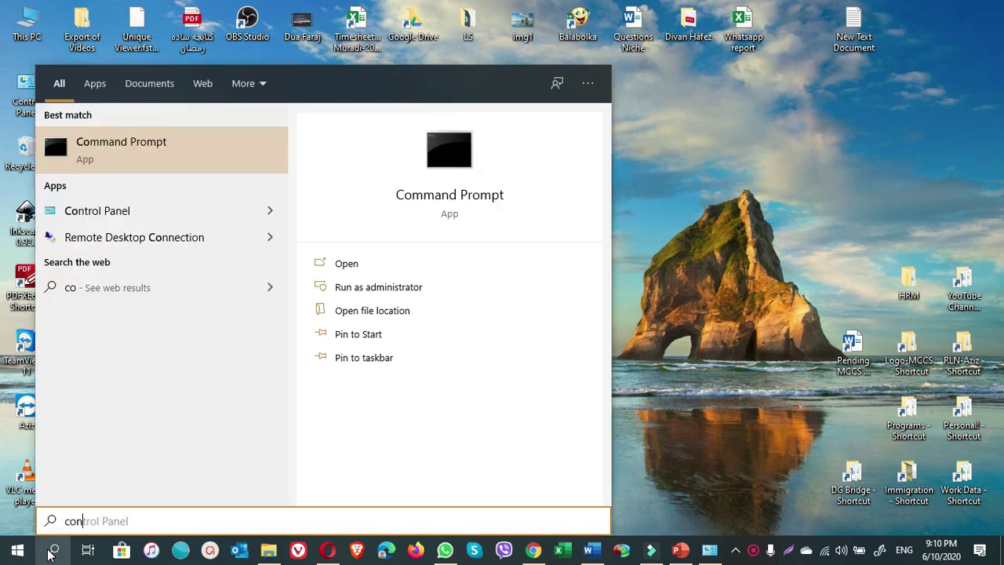
{"action": "type", "text": "trol pa"}
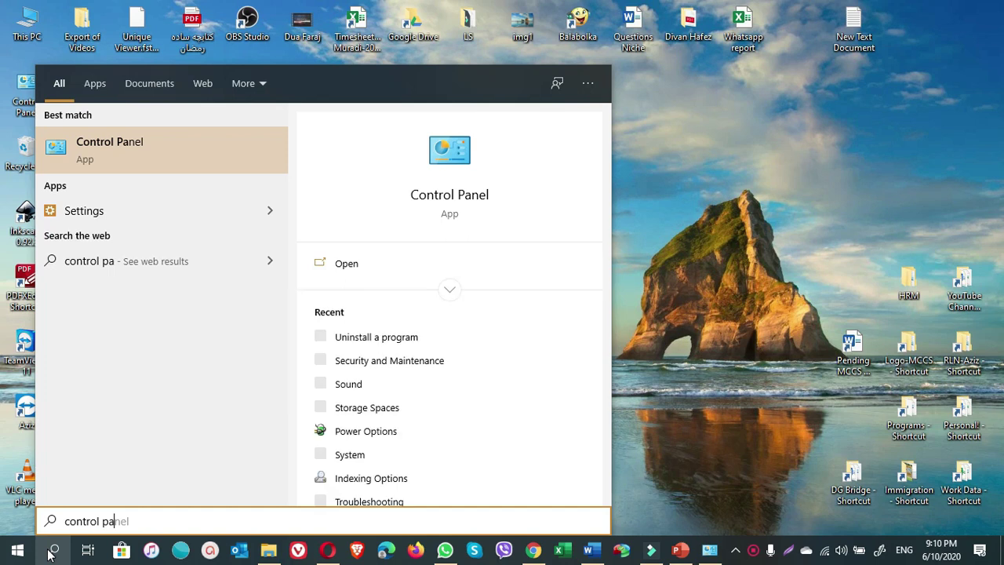
{"action": "type", "text": "nel"}
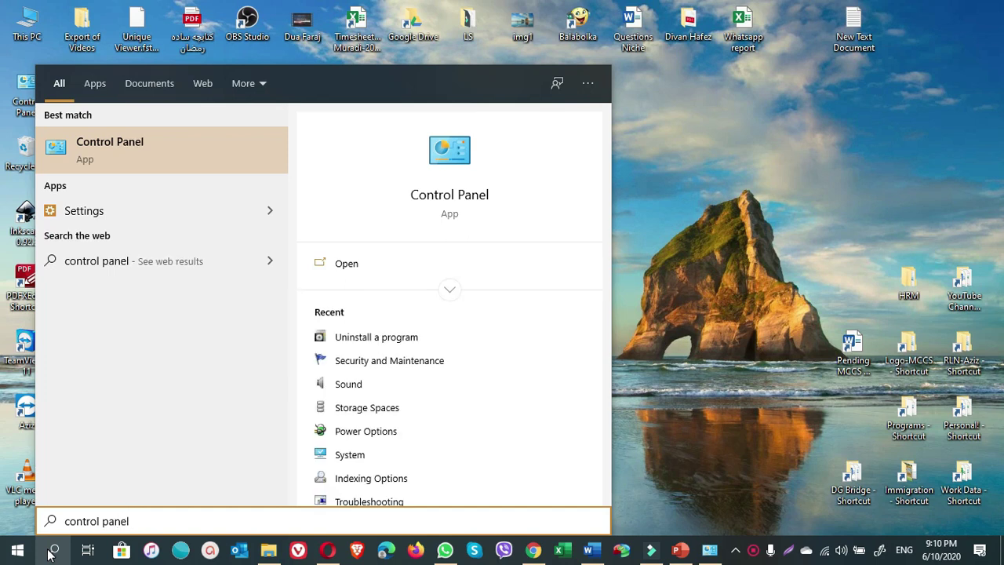
{"action": "left_click", "coordinate": [134, 157]}
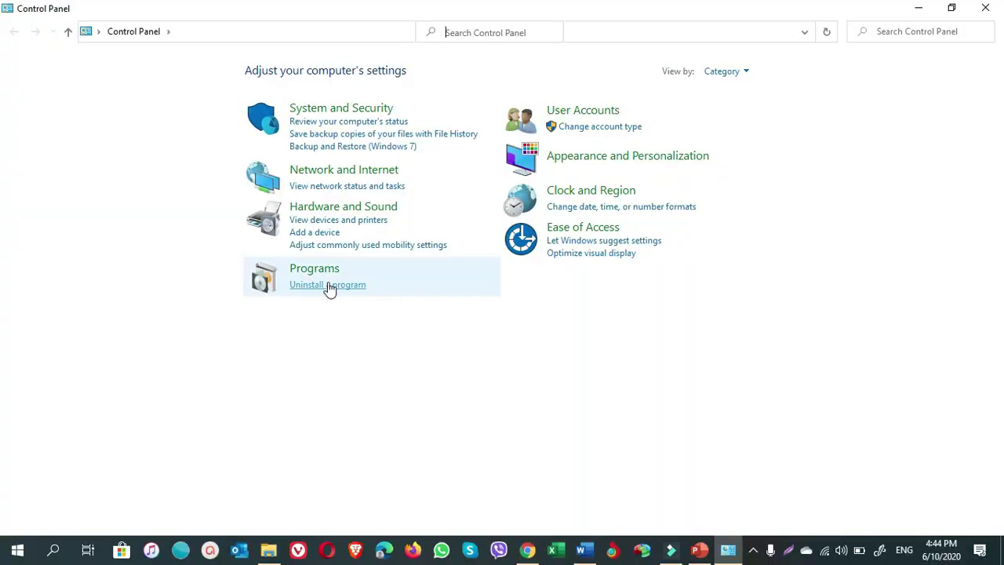
{"action": "left_click", "coordinate": [326, 284]}
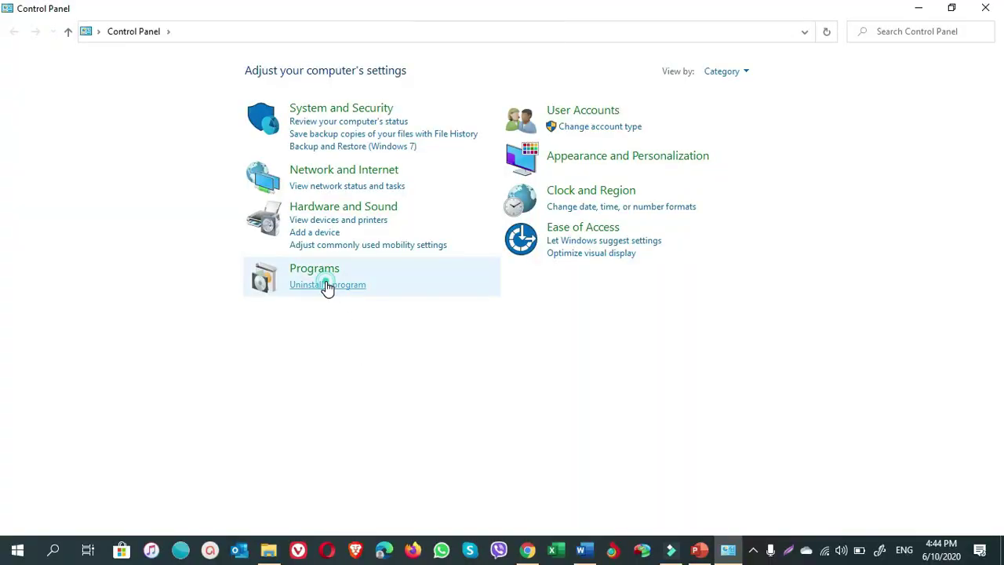
Look through the list of installed programs for software that is no longer needed.
{"action": "scroll", "coordinate": [369, 333], "scroll_direction": "down", "scroll_amount": 1}
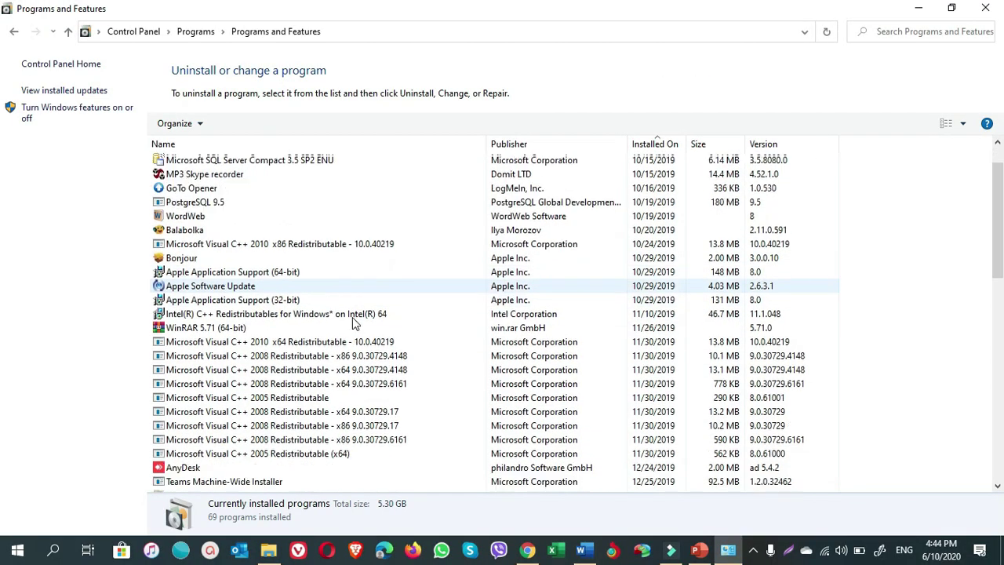
{"action": "scroll", "coordinate": [353, 322], "scroll_direction": "up", "scroll_amount": 1}
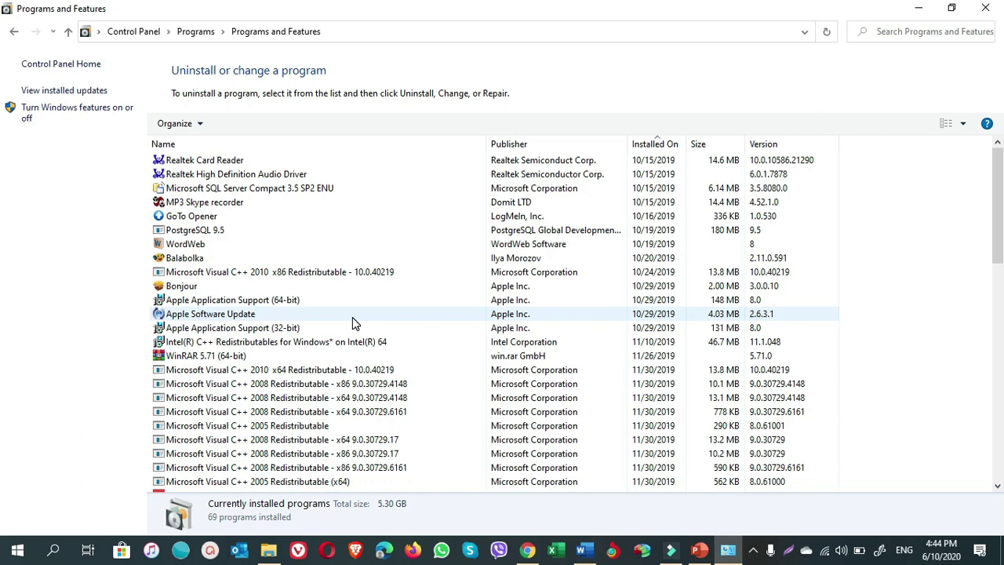
{"action": "scroll", "coordinate": [353, 317], "scroll_direction": "down", "scroll_amount": 2}
{"action": "scroll", "coordinate": [352, 320], "scroll_direction": "down", "scroll_amount": 4}
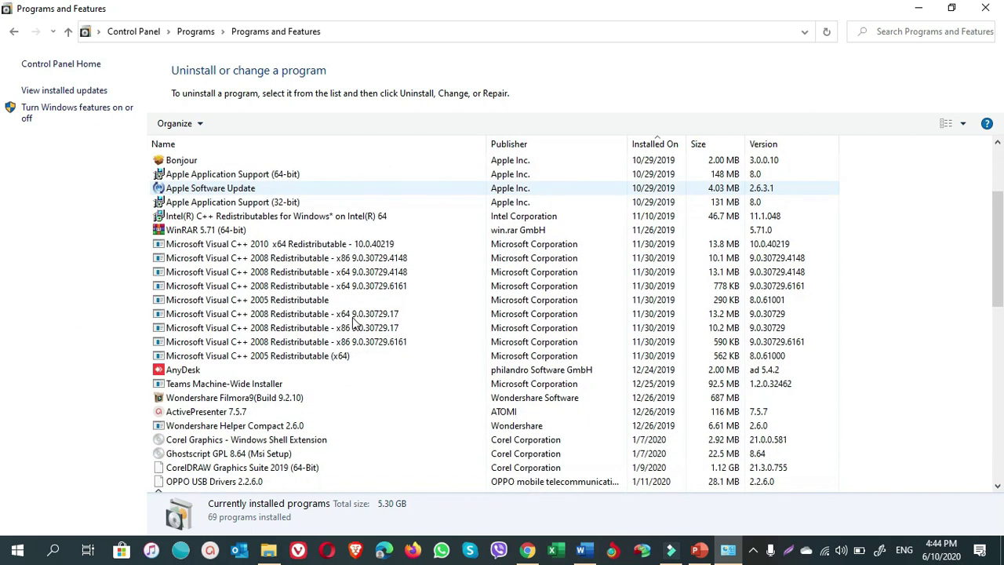
{"action": "scroll", "coordinate": [353, 317], "scroll_direction": "down", "scroll_amount": 1}
{"action": "scroll", "coordinate": [352, 317], "scroll_direction": "up", "scroll_amount": 7}
{"action": "scroll", "coordinate": [352, 317], "scroll_direction": "down", "scroll_amount": 6}
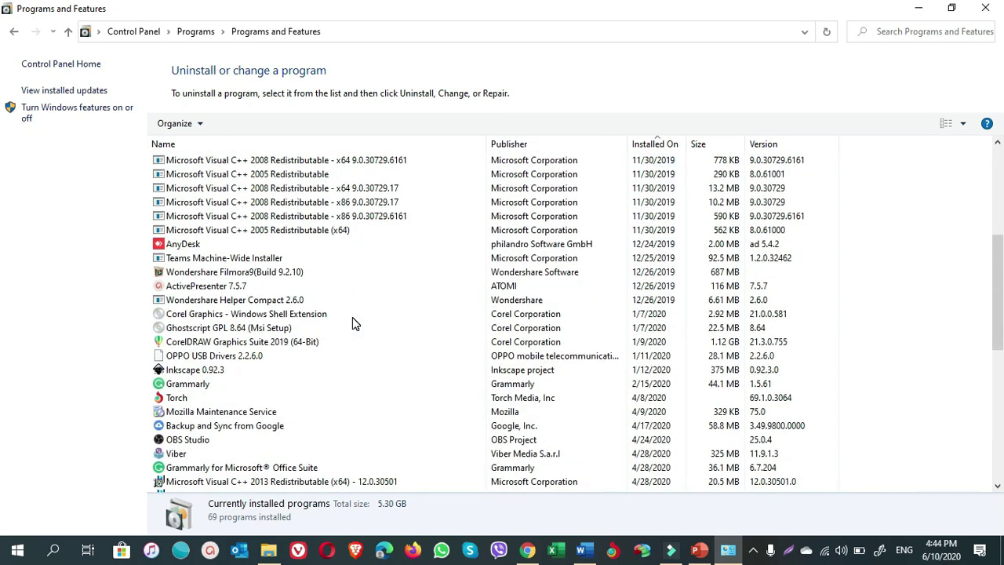
{"action": "scroll", "coordinate": [282, 319], "scroll_direction": "down", "scroll_amount": 1}
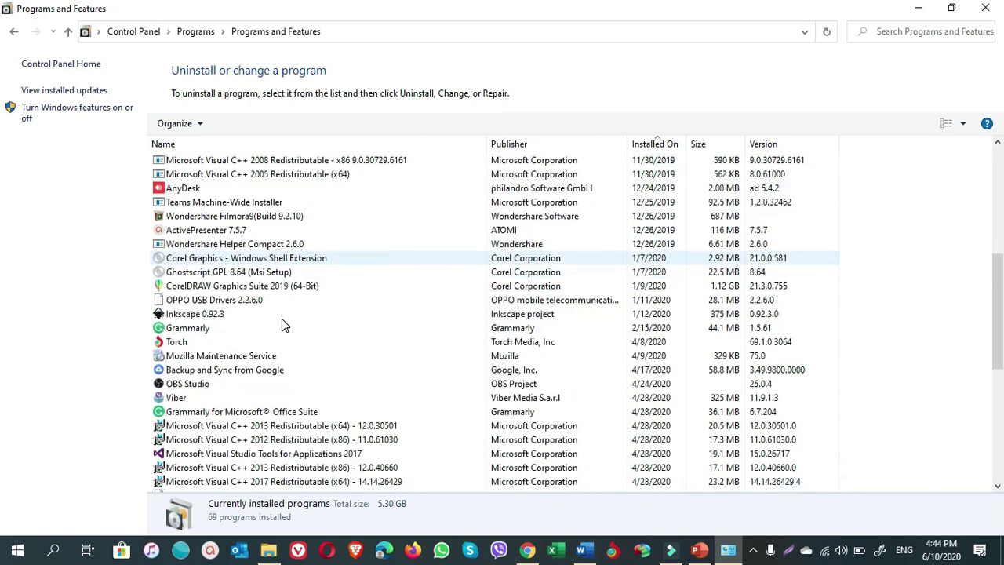
{"action": "scroll", "coordinate": [281, 319], "scroll_direction": "down", "scroll_amount": 1}
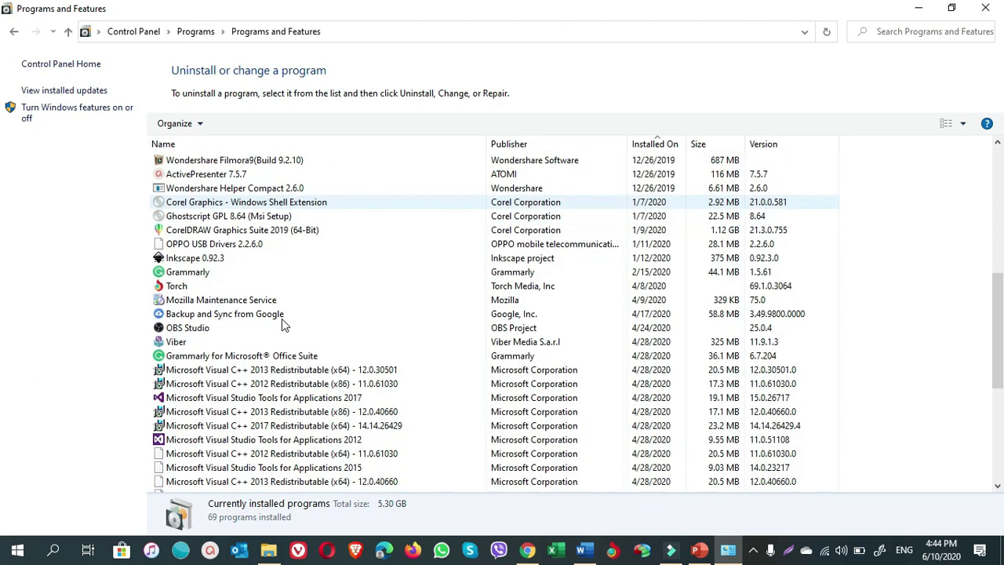
Uninstall the Torch program from the installed programs and confirm its removal.
{"action": "left_click", "coordinate": [196, 289]}
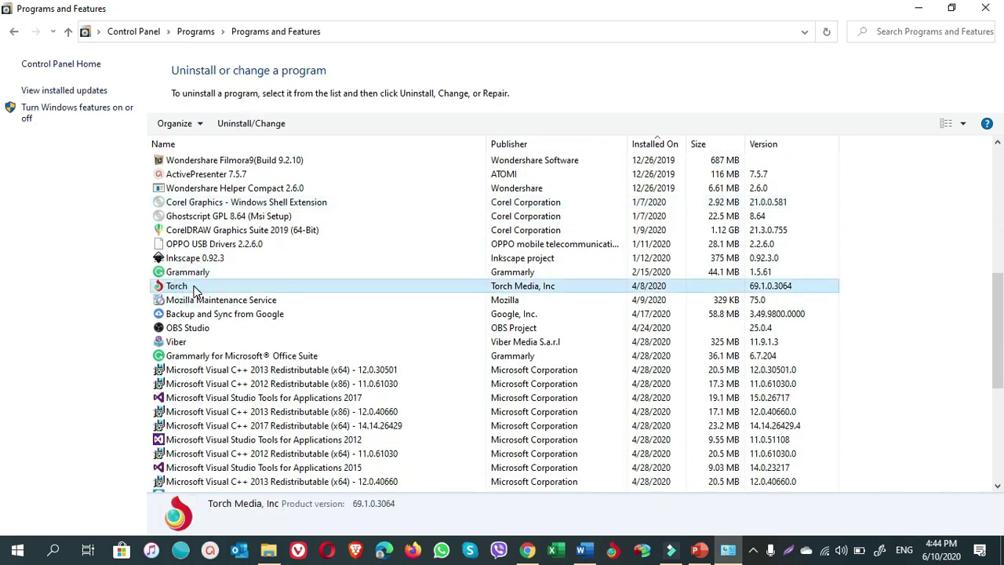
{"action": "right_click", "coordinate": [381, 291]}
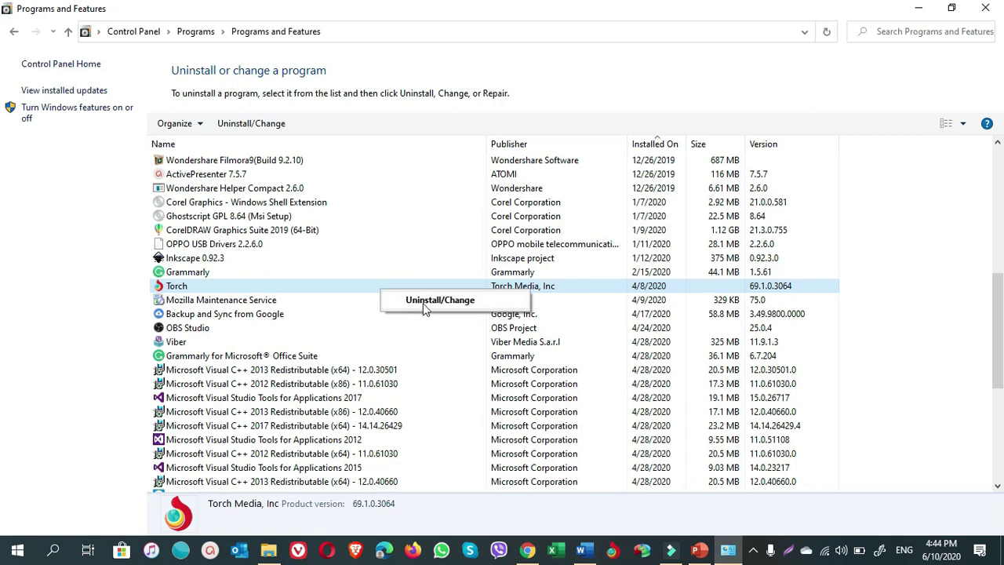
{"action": "left_click", "coordinate": [327, 281]}
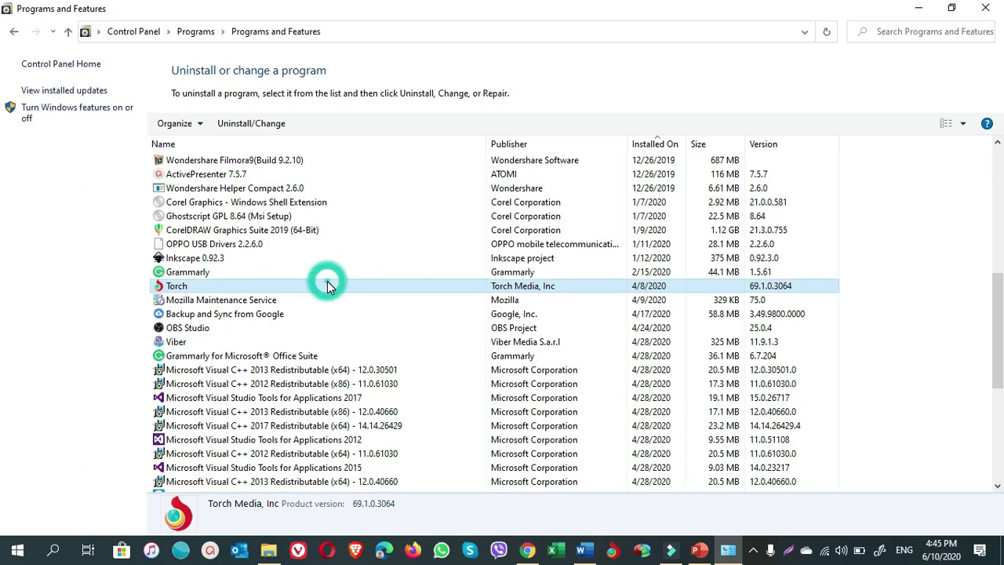
{"action": "left_click", "coordinate": [279, 125]}
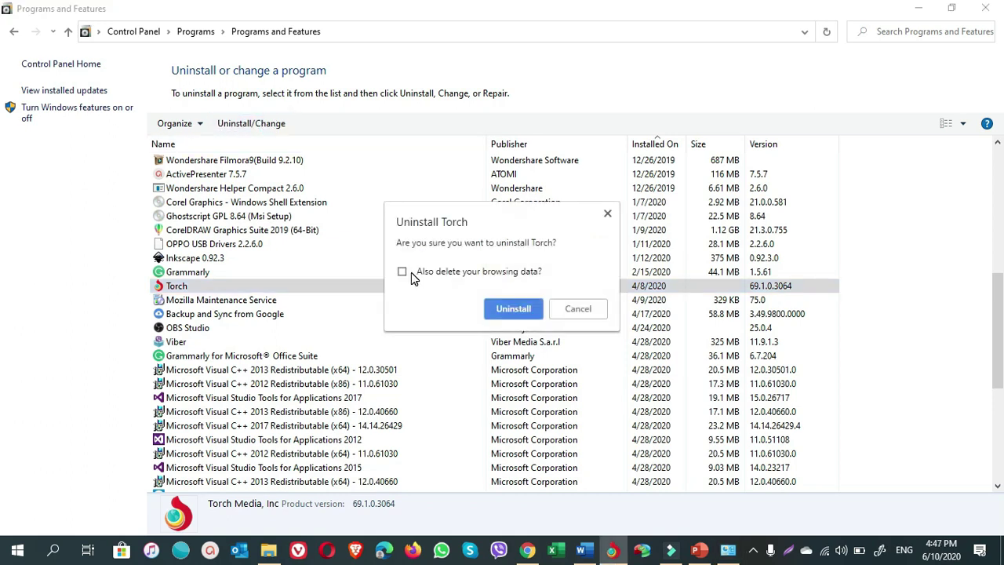
{"action": "left_click", "coordinate": [411, 272]}
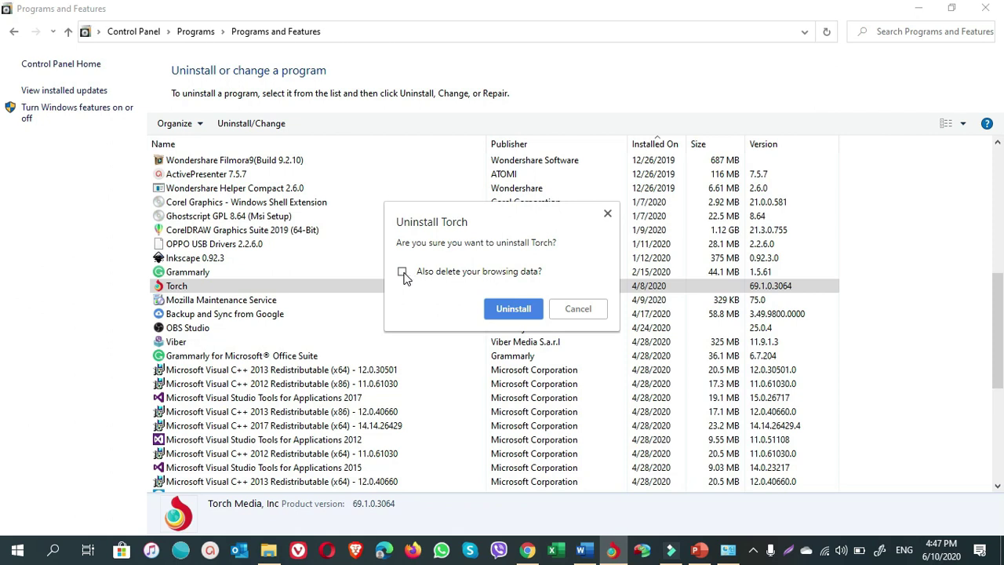
{"action": "left_click", "coordinate": [517, 309]}
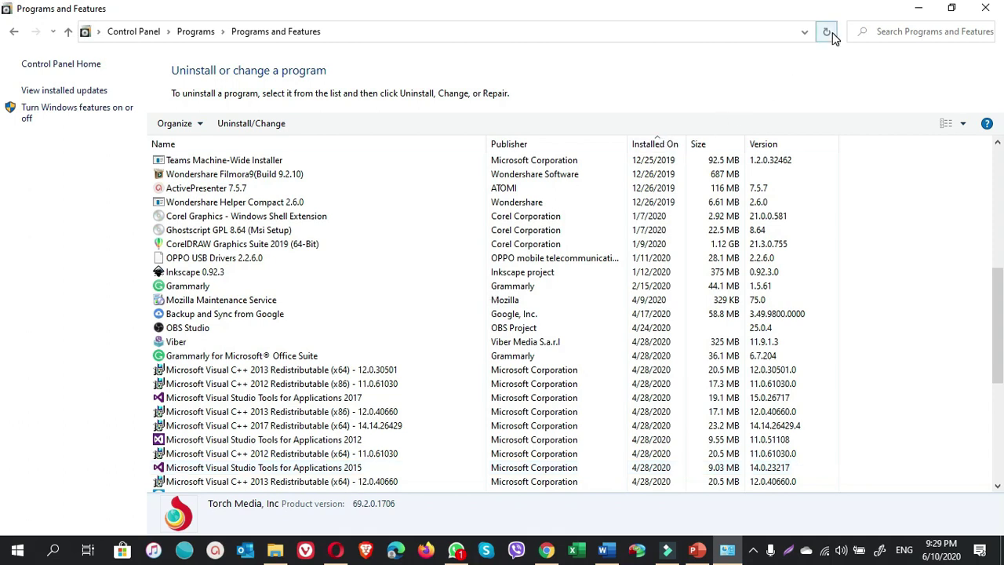
Refresh the installed programs list and check whether Torch is still listed.
{"action": "left_click", "coordinate": [828, 33]}
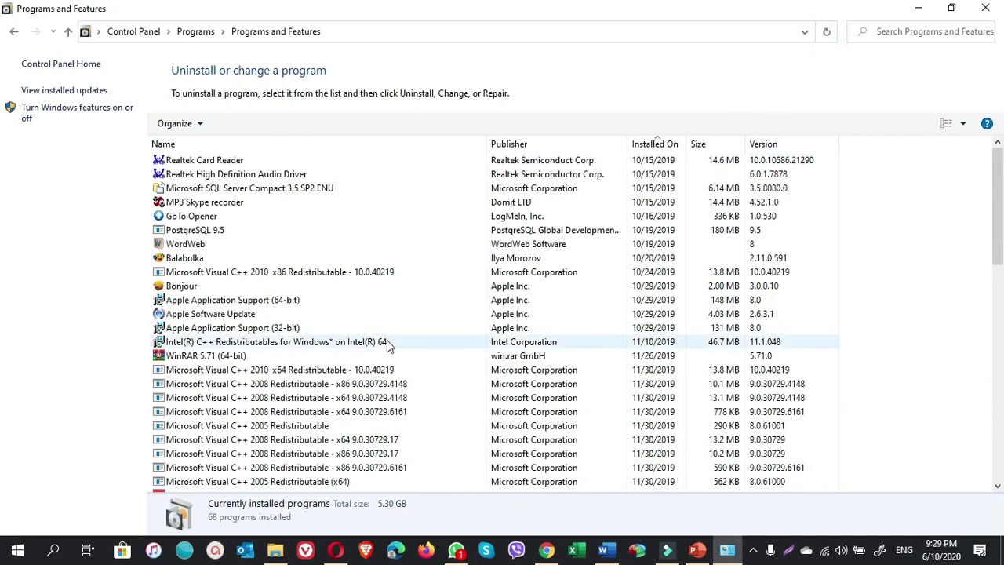
{"action": "scroll", "coordinate": [386, 345], "scroll_direction": "down", "scroll_amount": 14}
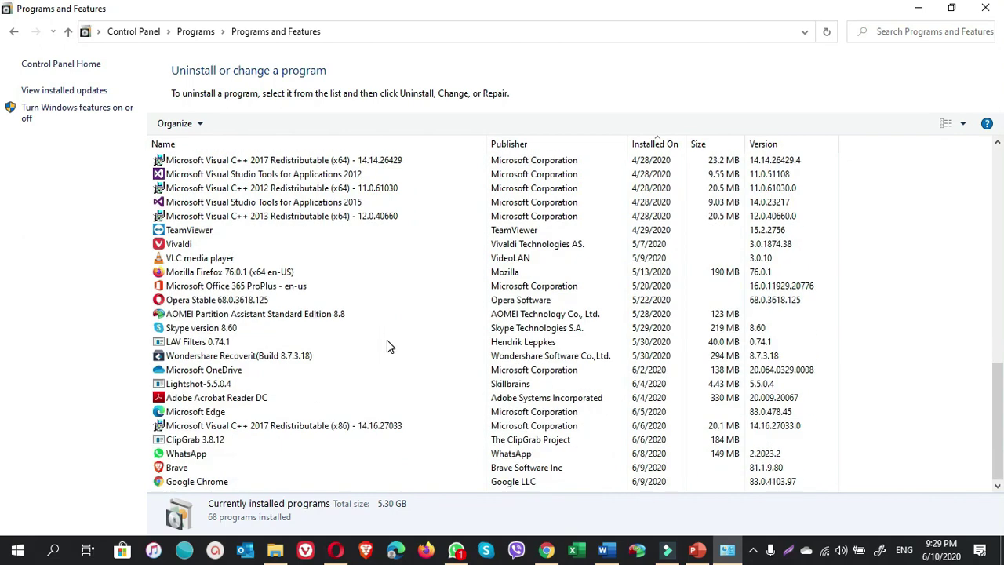
{"action": "scroll", "coordinate": [386, 345], "scroll_direction": "up", "scroll_amount": 5}
{"action": "scroll", "coordinate": [388, 346], "scroll_direction": "up", "scroll_amount": 9}
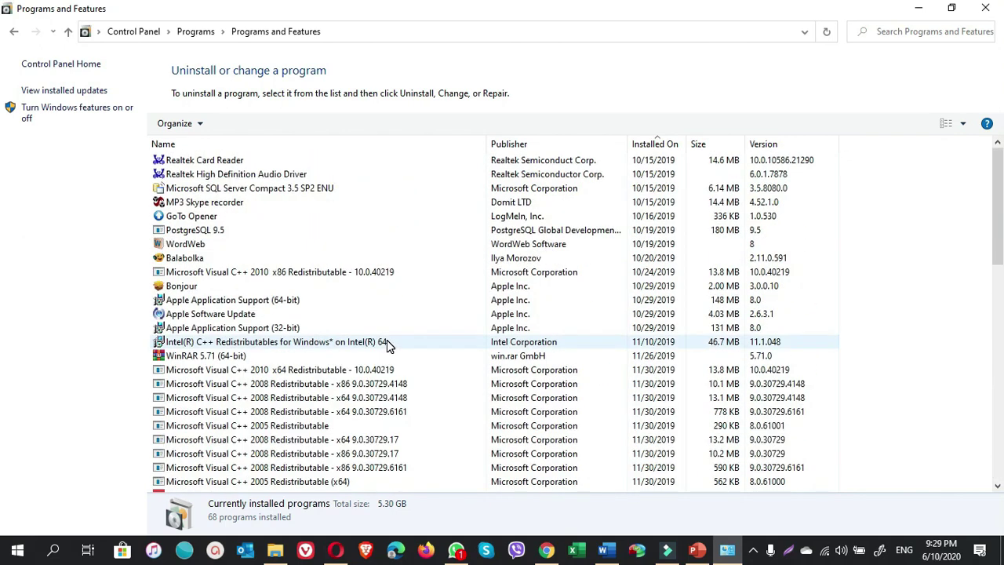
{"action": "scroll", "coordinate": [387, 342], "scroll_direction": "down", "scroll_amount": 1}
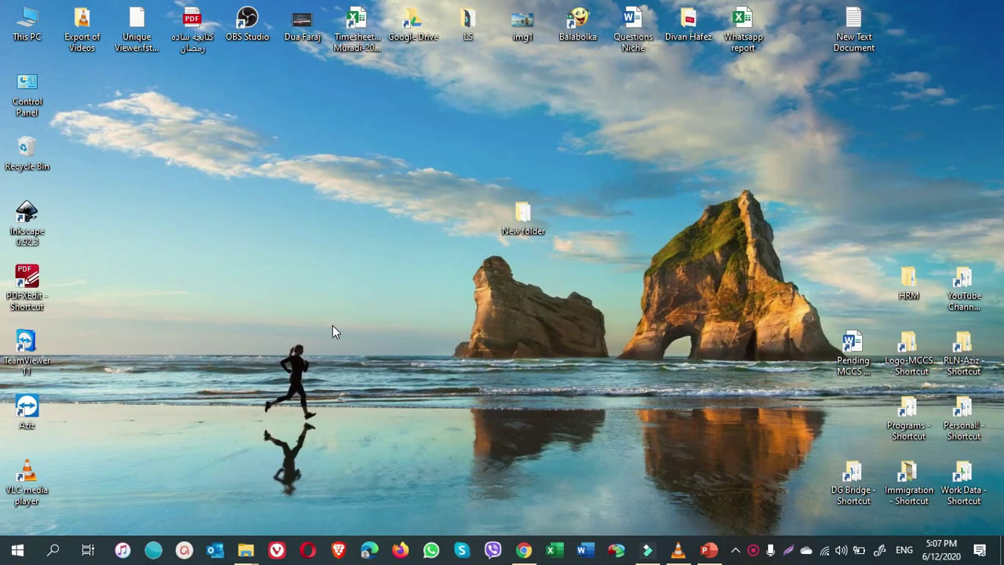
Find Microsoft Store through Windows search and open it.
{"action": "left_click", "coordinate": [52, 550]}
{"action": "type", "text": "micro"}
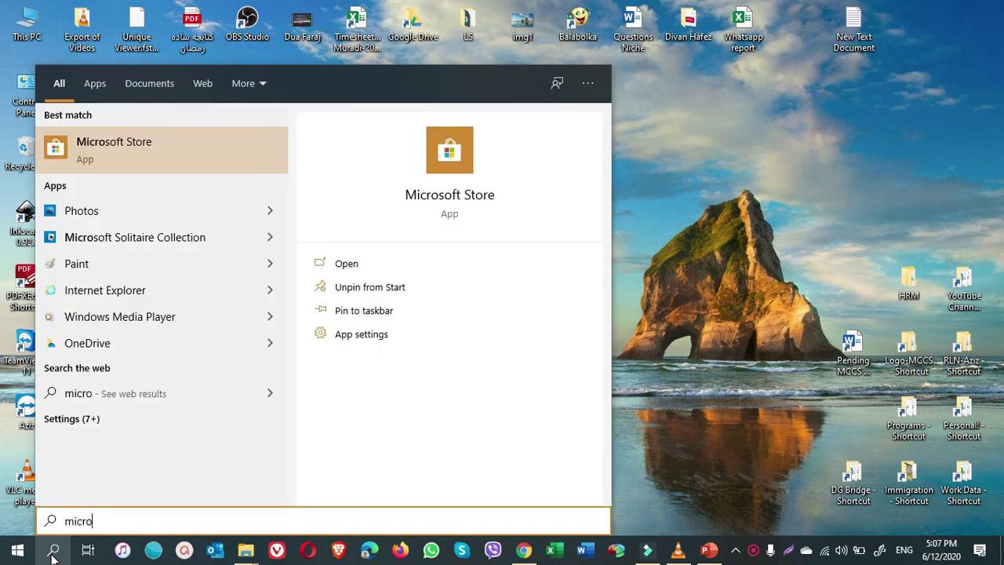
{"action": "type", "text": "soft store"}
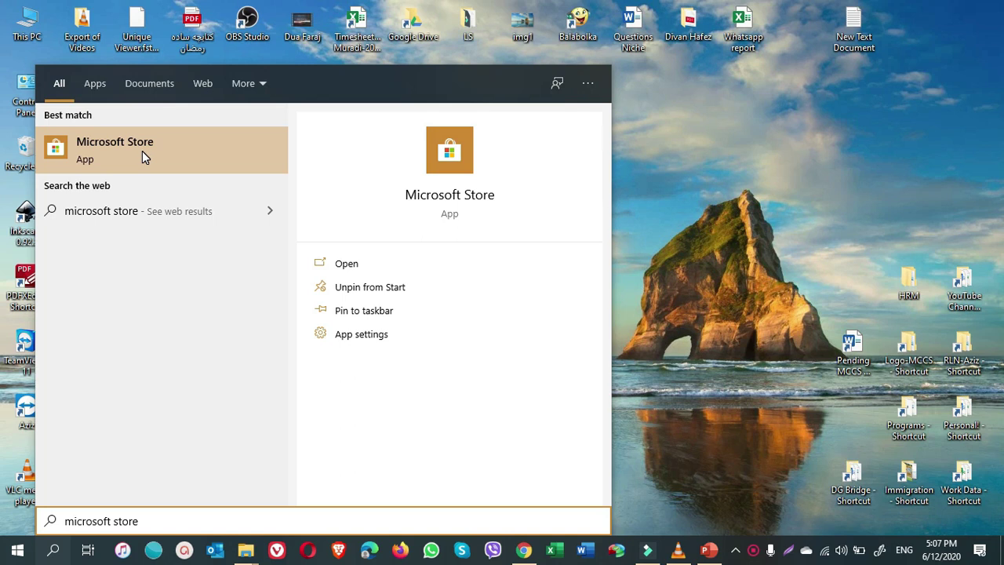
{"action": "left_click", "coordinate": [167, 150]}
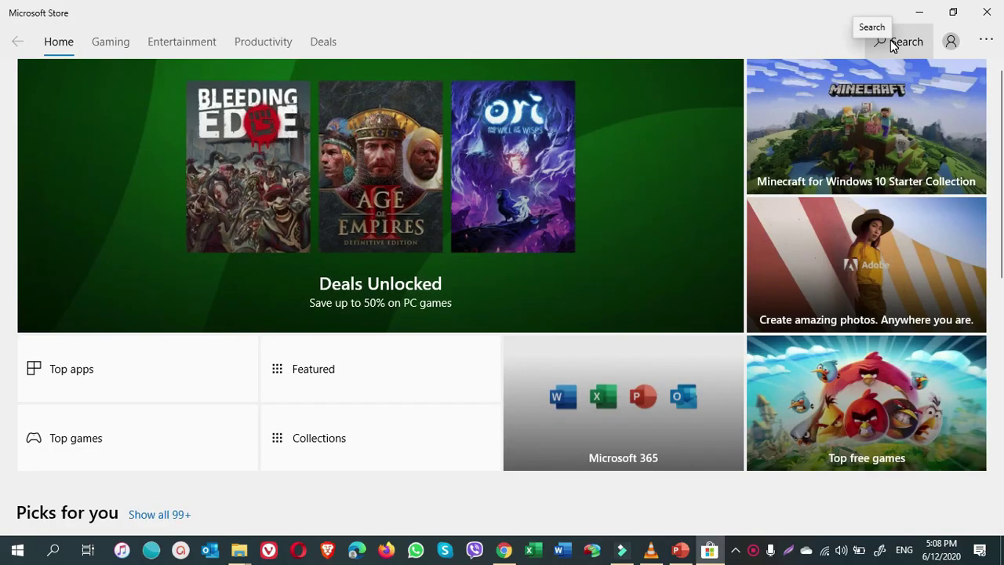
Search the store for "total pc cleaner" and install the Total PC Cleaner app.
{"action": "left_click", "coordinate": [890, 40]}
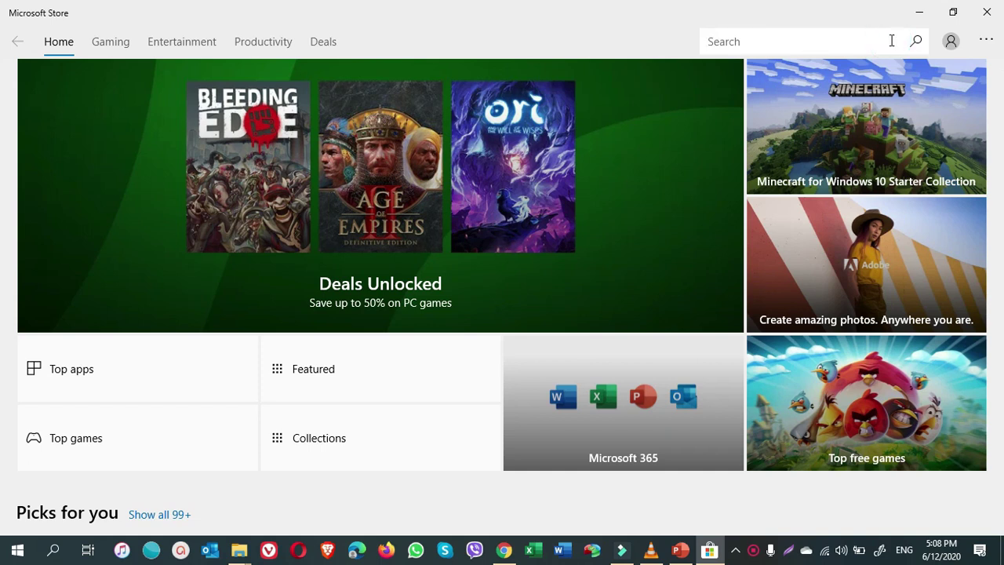
{"action": "type", "text": "total pc cleaner"}
{"action": "left_click", "coordinate": [757, 95]}
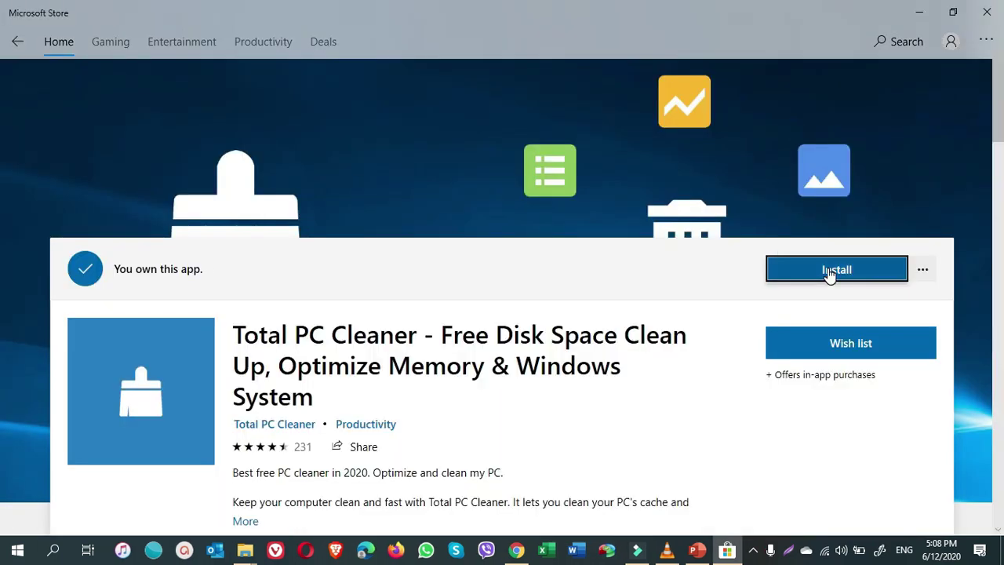
{"action": "left_click", "coordinate": [832, 272]}
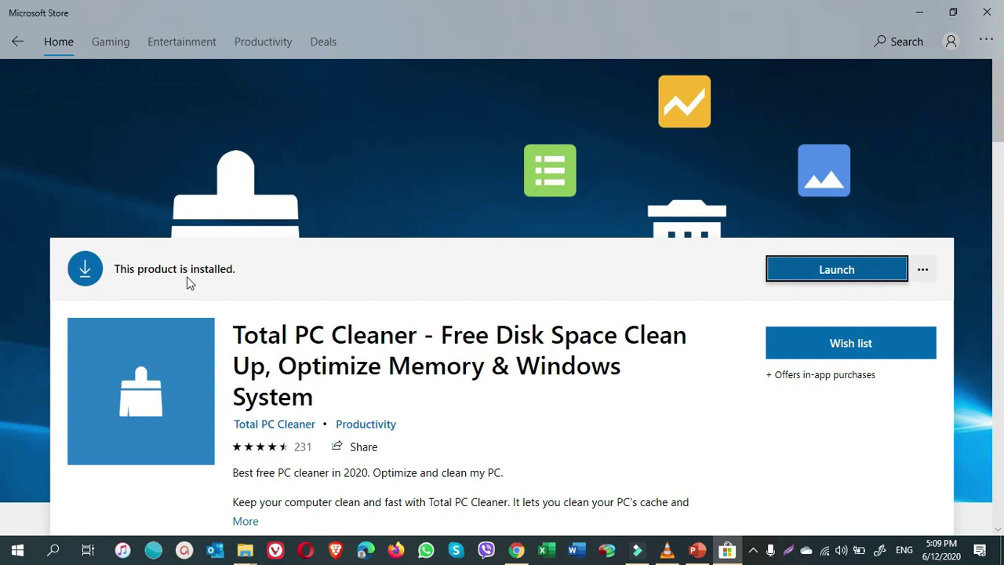
Launch Total PC Cleaner in a maximized window and authorize Local Disk (C:) as the system disk.
{"action": "left_click", "coordinate": [838, 269]}
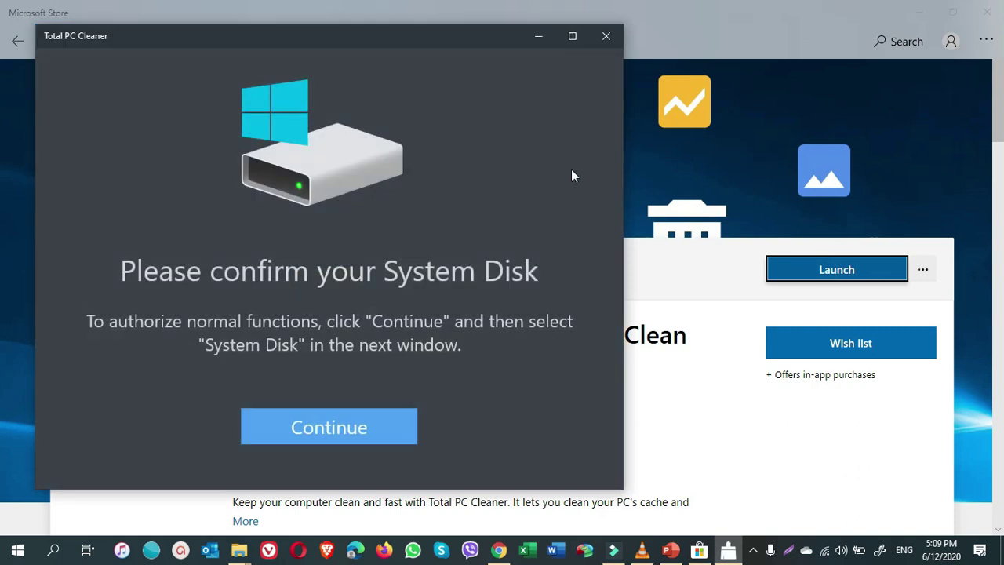
{"action": "left_click", "coordinate": [574, 37]}
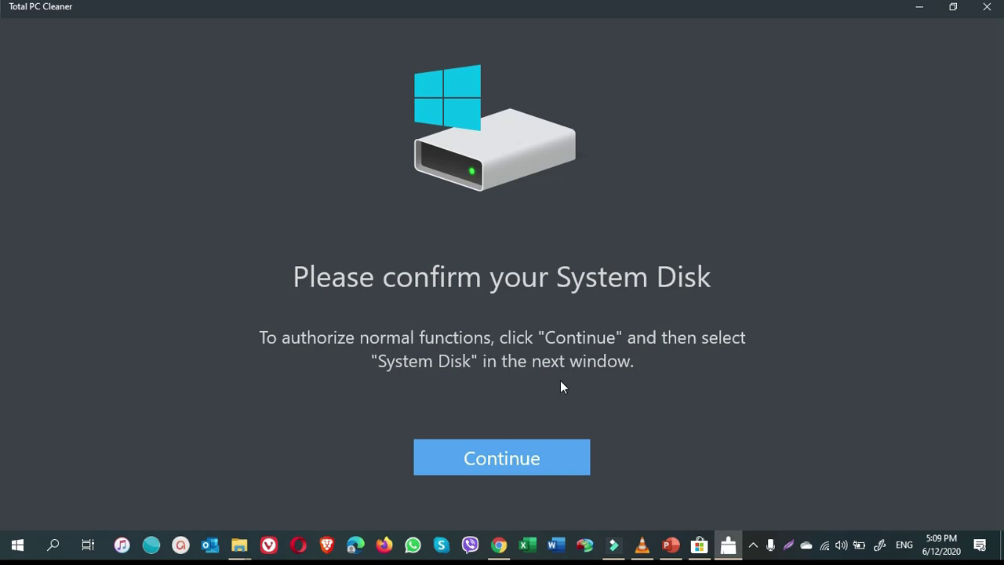
{"action": "left_click", "coordinate": [492, 462]}
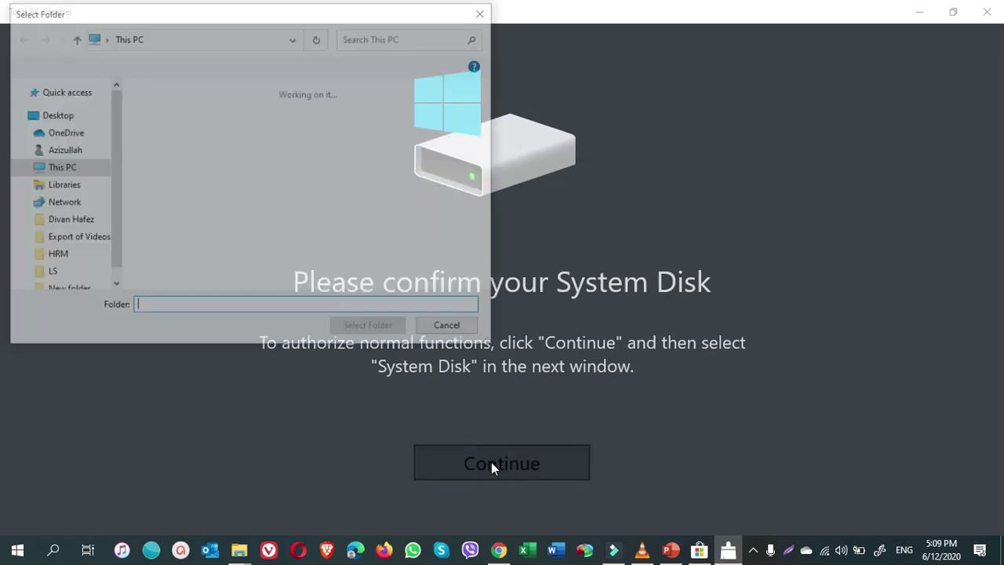
{"action": "left_click_drag", "start_coordinate": [111, 183], "coordinate": [114, 217]}
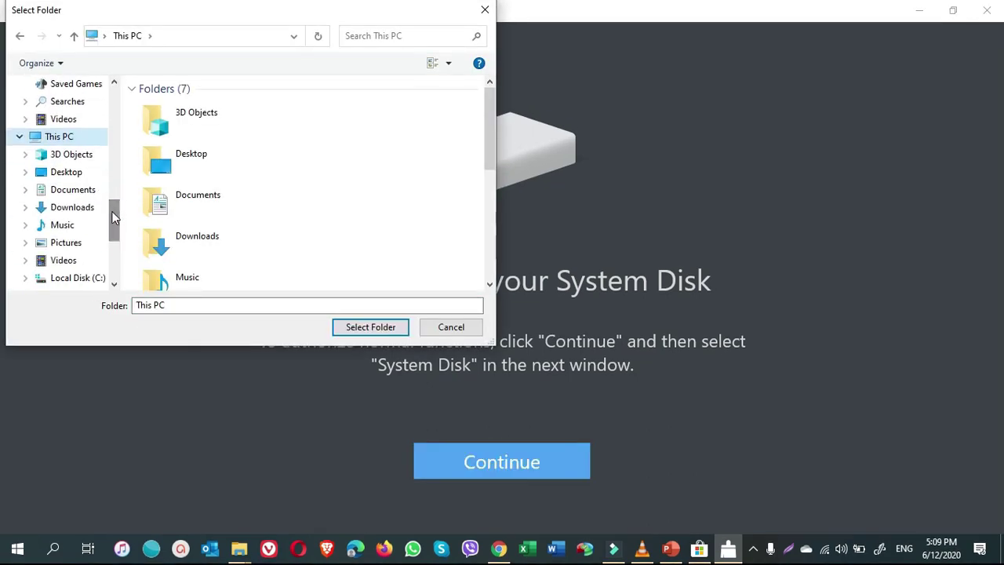
{"action": "left_click", "coordinate": [98, 279]}
{"action": "left_click", "coordinate": [370, 329]}
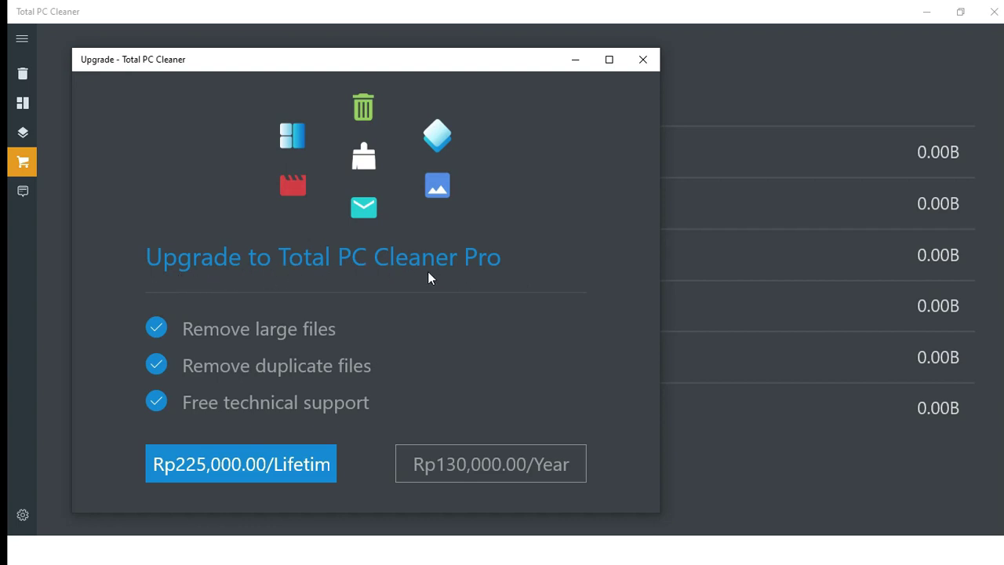
Dismiss the Pro upgrade offer and scan the computer for cache files and downloads.
{"action": "left_click", "coordinate": [644, 60]}
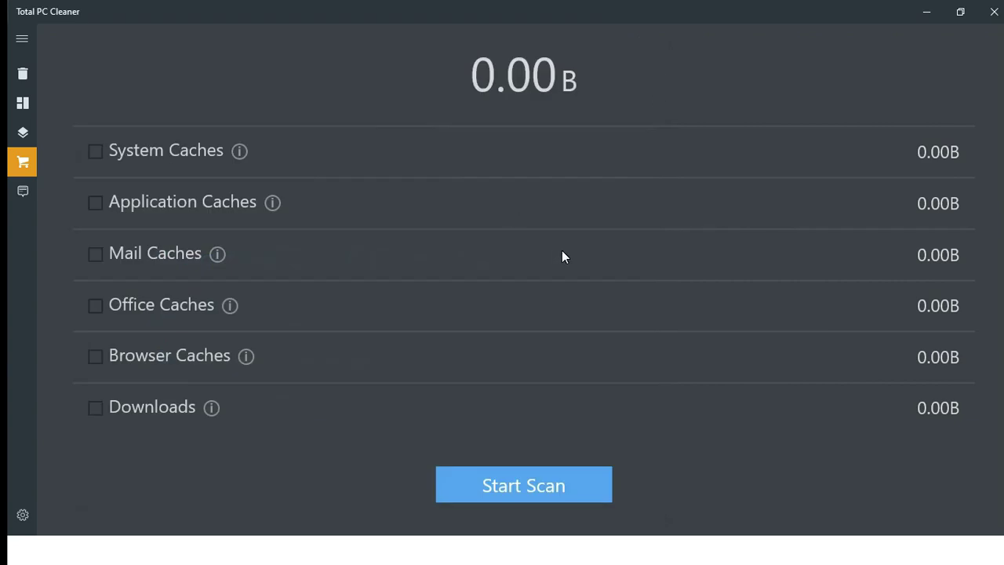
{"action": "left_click", "coordinate": [511, 495]}
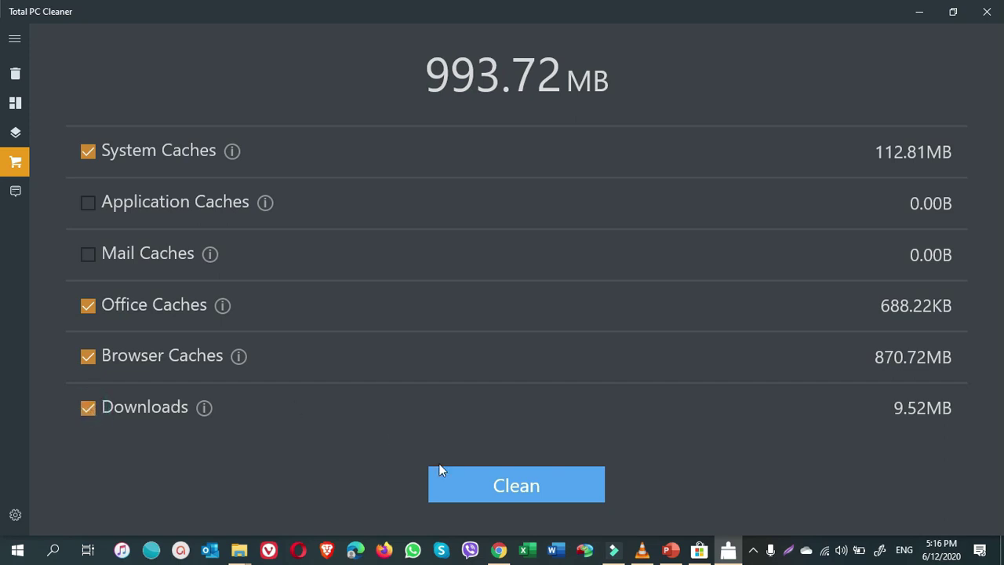
Clean the selected caches and downloads, decline the rating request and extra scans, and close Total PC Cleaner.
{"action": "left_click", "coordinate": [510, 491]}
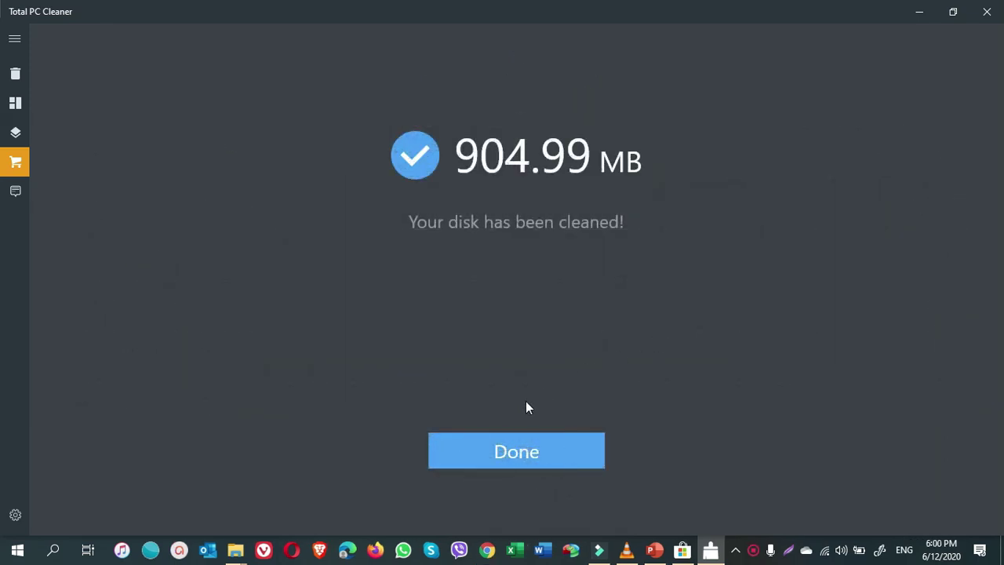
{"action": "left_click", "coordinate": [509, 446]}
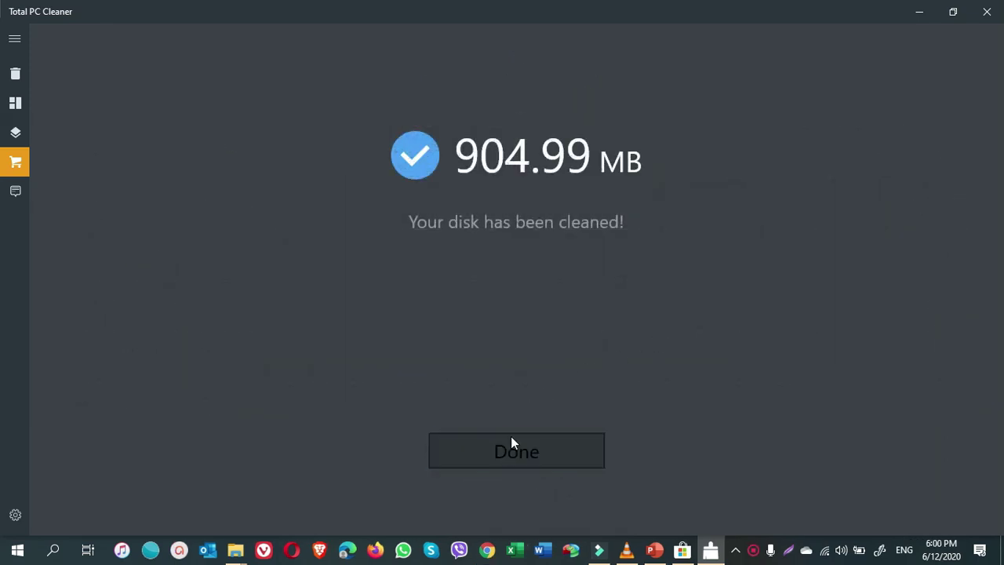
{"action": "left_click", "coordinate": [503, 452]}
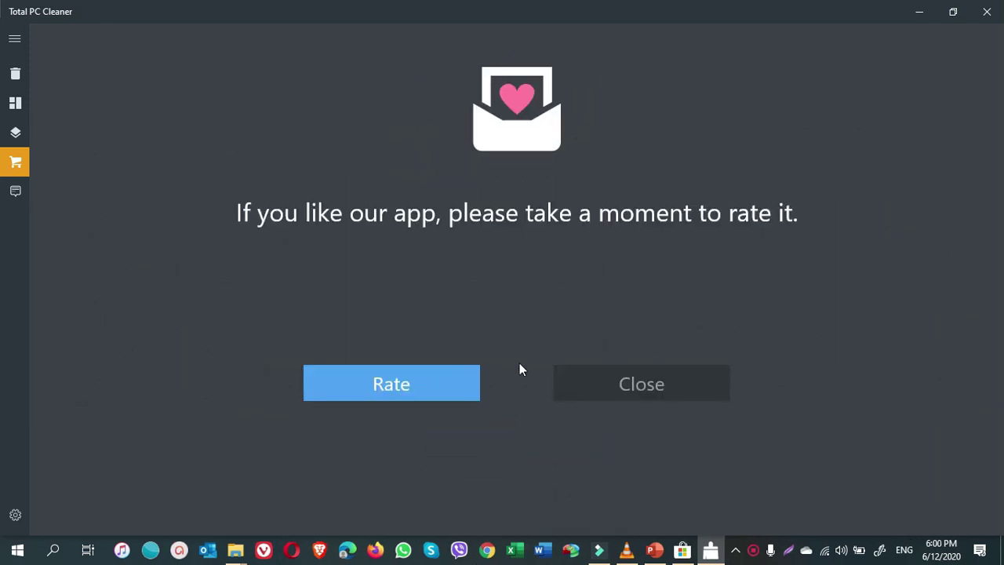
{"action": "left_click", "coordinate": [637, 377]}
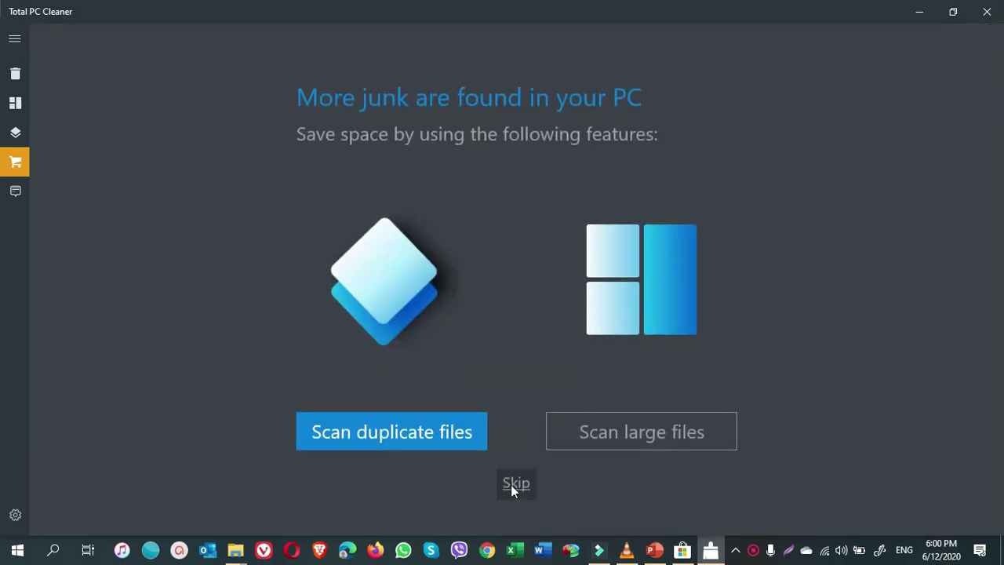
{"action": "left_click", "coordinate": [511, 486]}
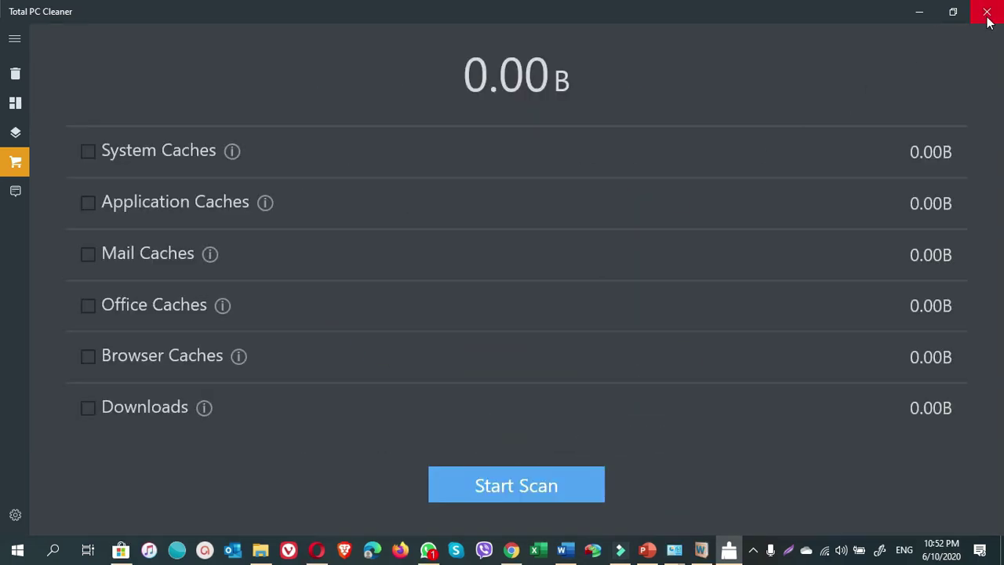
{"action": "left_click", "coordinate": [987, 13]}
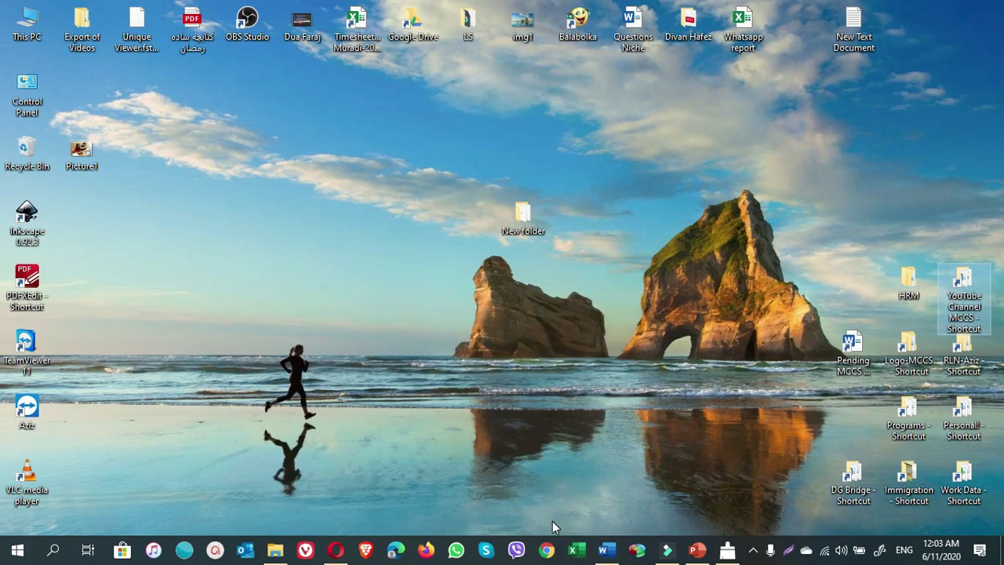
Switch to Google Chrome and open Clear browsing data from the Privacy and security settings.
{"action": "left_click", "coordinate": [548, 552]}
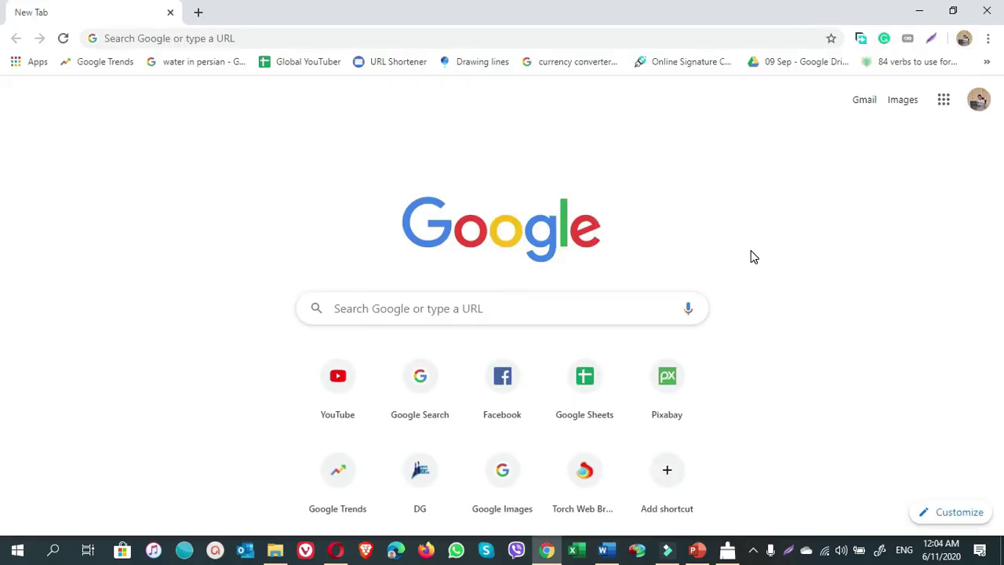
{"action": "left_click", "coordinate": [989, 40]}
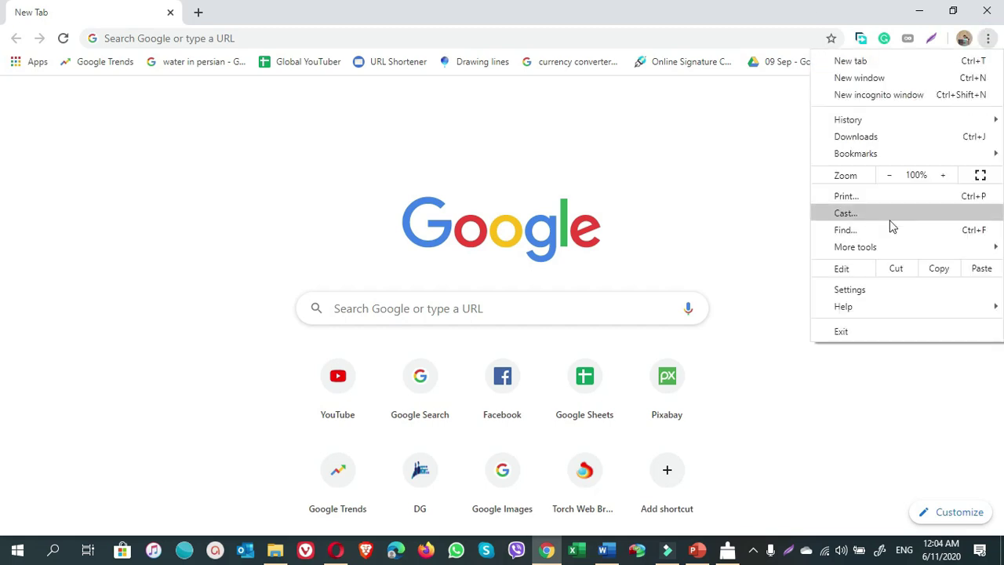
{"action": "left_click", "coordinate": [863, 289]}
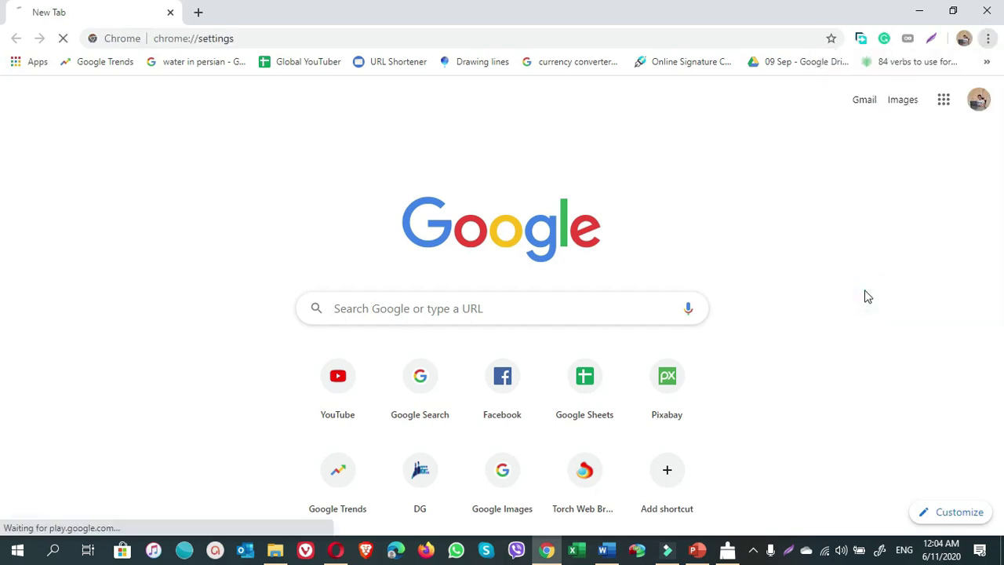
{"action": "scroll", "coordinate": [571, 378], "scroll_direction": "down", "scroll_amount": 3}
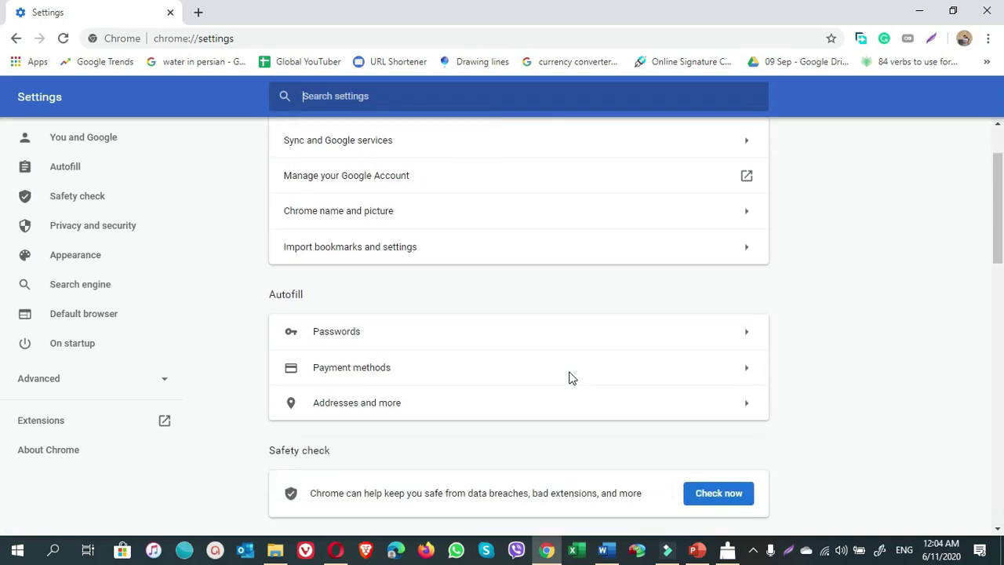
{"action": "scroll", "coordinate": [570, 377], "scroll_direction": "down", "scroll_amount": 2}
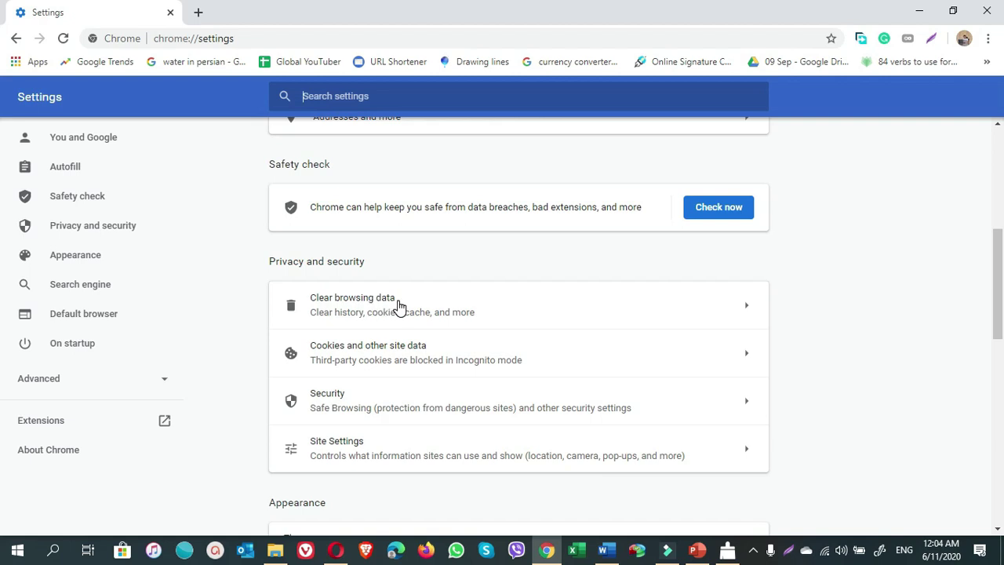
{"action": "left_click", "coordinate": [632, 315]}
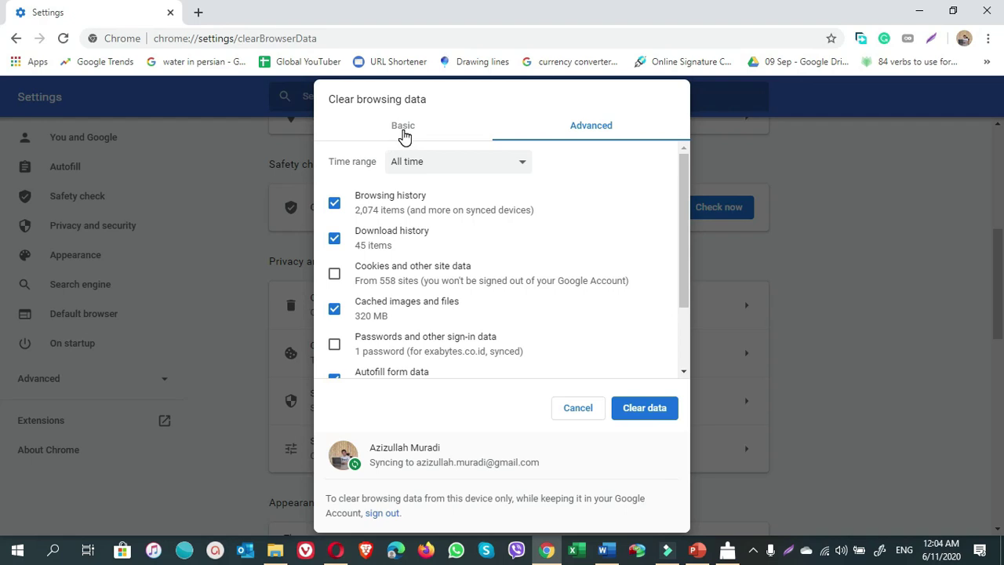
Add cookies and other site data to the advanced selection, clear the browsing data and acknowledge the completion notice.
{"action": "left_click", "coordinate": [404, 132]}
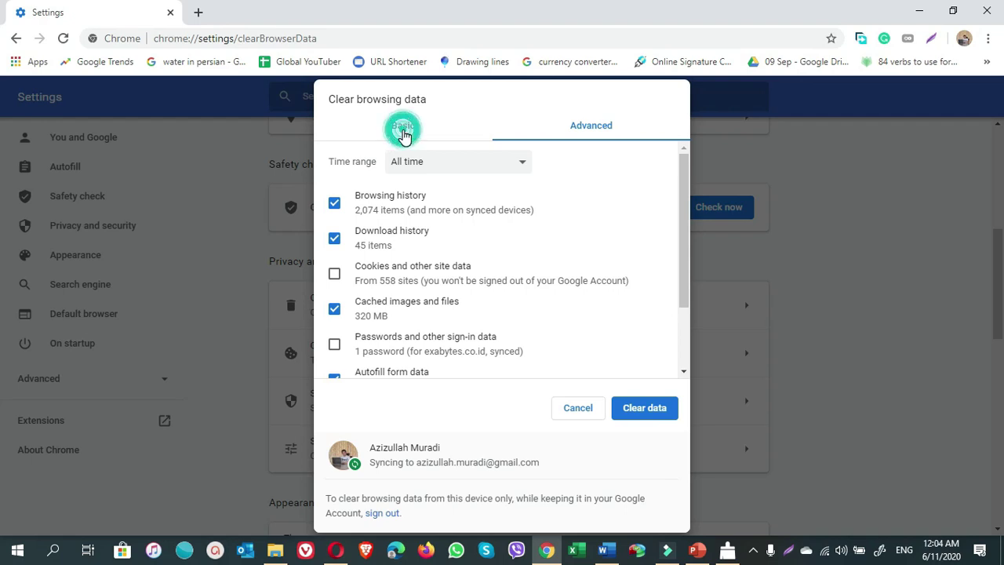
{"action": "left_click", "coordinate": [582, 130]}
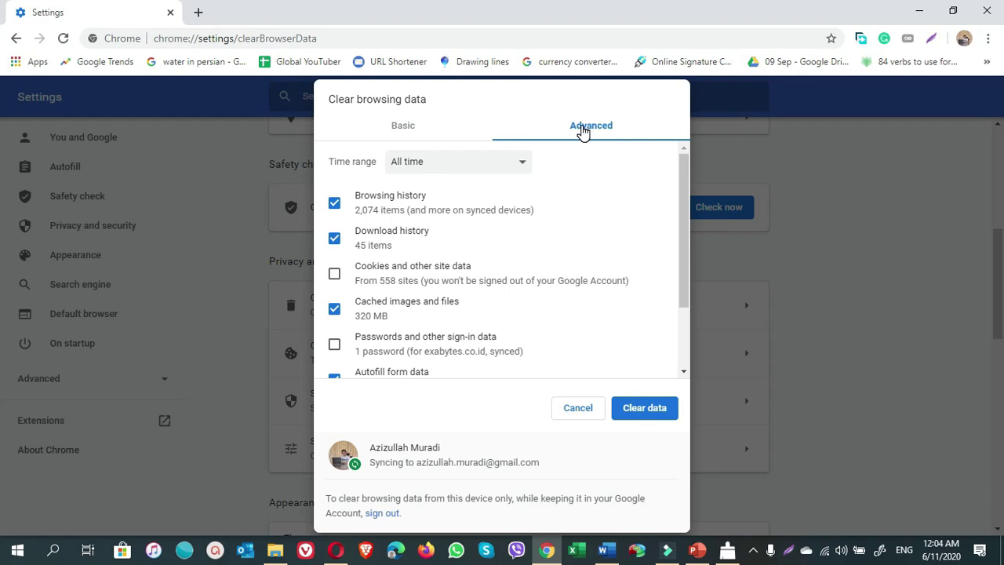
{"action": "scroll", "coordinate": [528, 231], "scroll_direction": "down", "scroll_amount": 1}
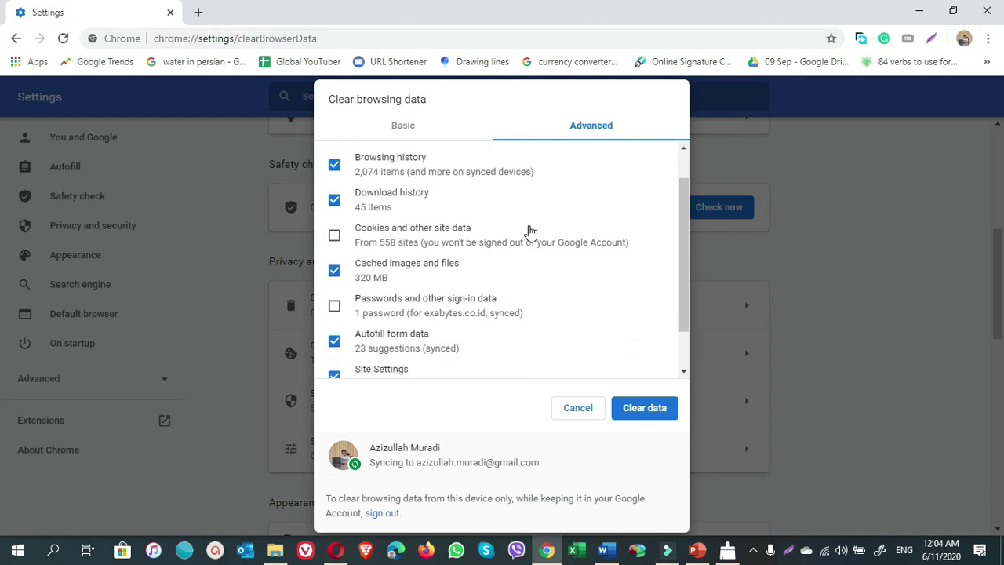
{"action": "left_click", "coordinate": [334, 231]}
{"action": "scroll", "coordinate": [361, 278], "scroll_direction": "down", "scroll_amount": 1}
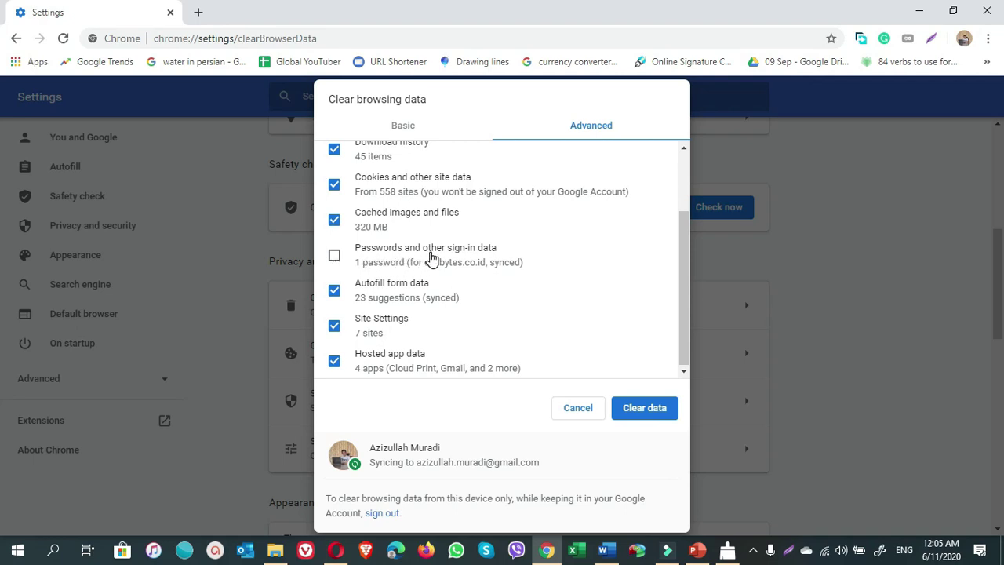
{"action": "scroll", "coordinate": [410, 262], "scroll_direction": "down", "scroll_amount": 1}
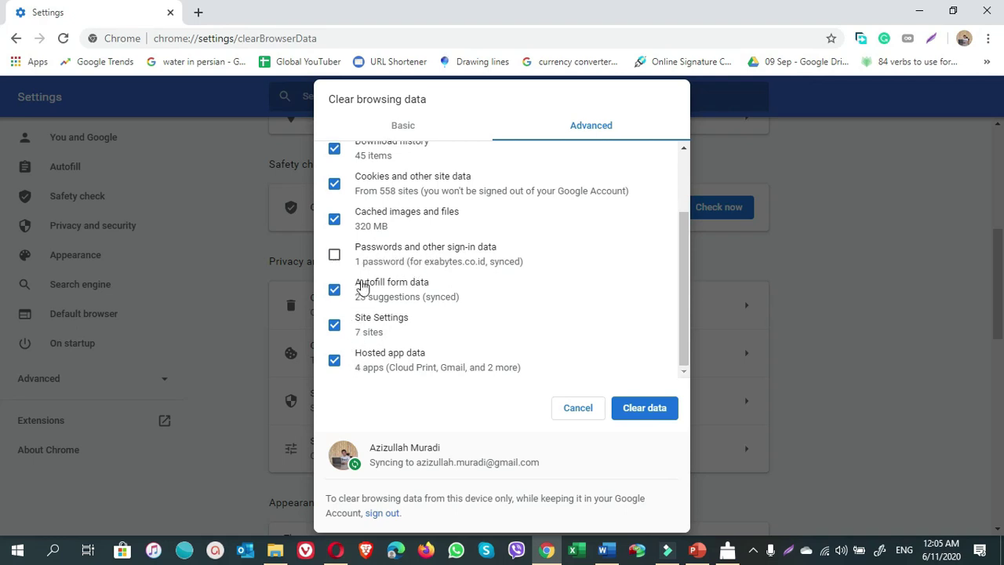
{"action": "left_click", "coordinate": [655, 417]}
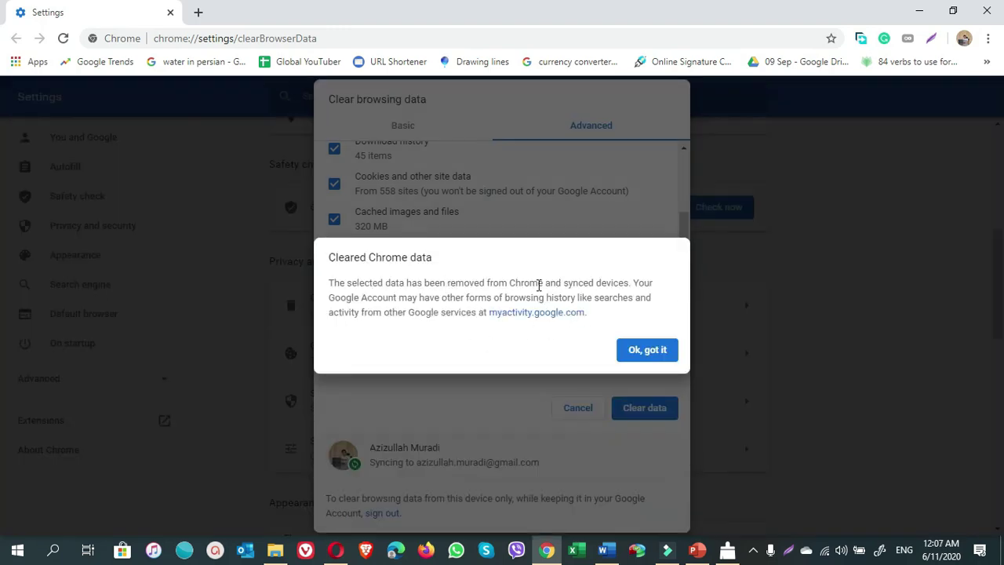
{"action": "left_click", "coordinate": [647, 351]}
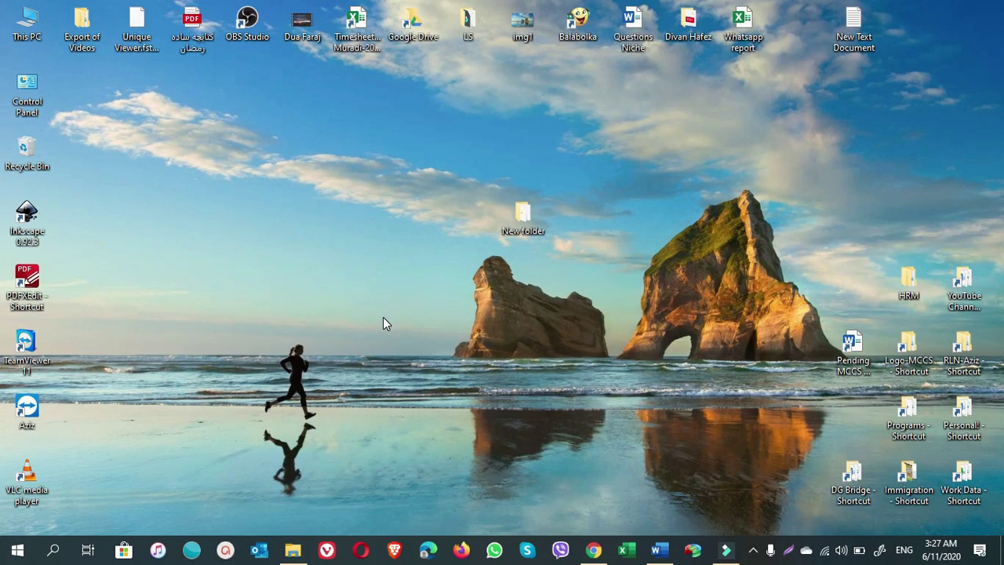
Empty the Recycle Bin, confirming permanent deletion and granting administrator permission for all current items.
{"action": "right_click", "coordinate": [16, 154]}
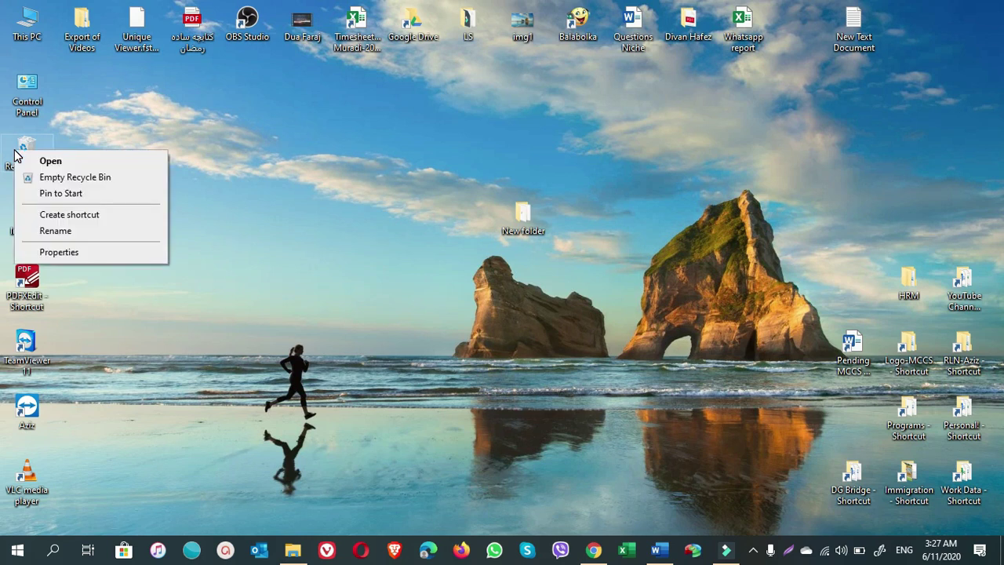
{"action": "left_click", "coordinate": [61, 179]}
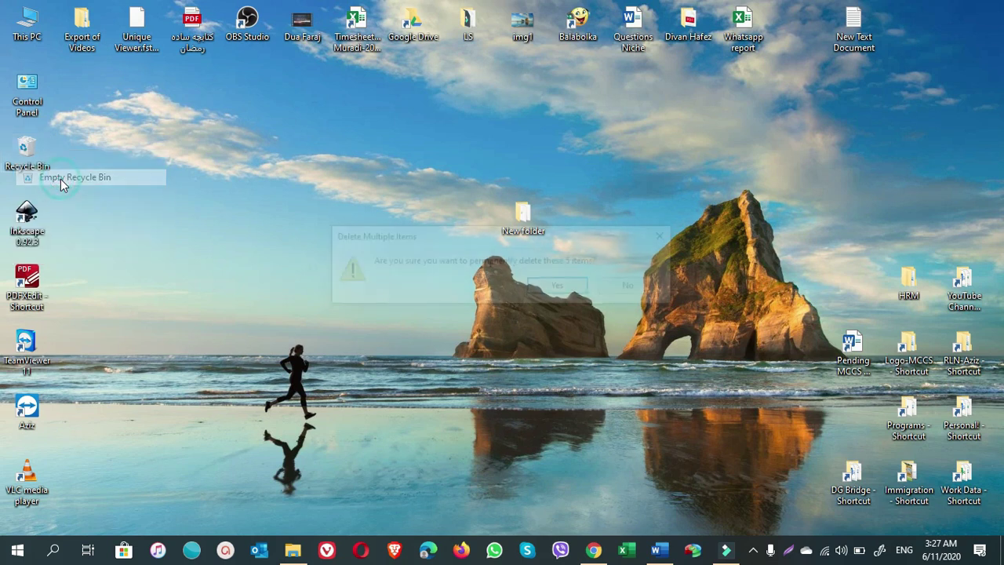
{"action": "left_click", "coordinate": [559, 287]}
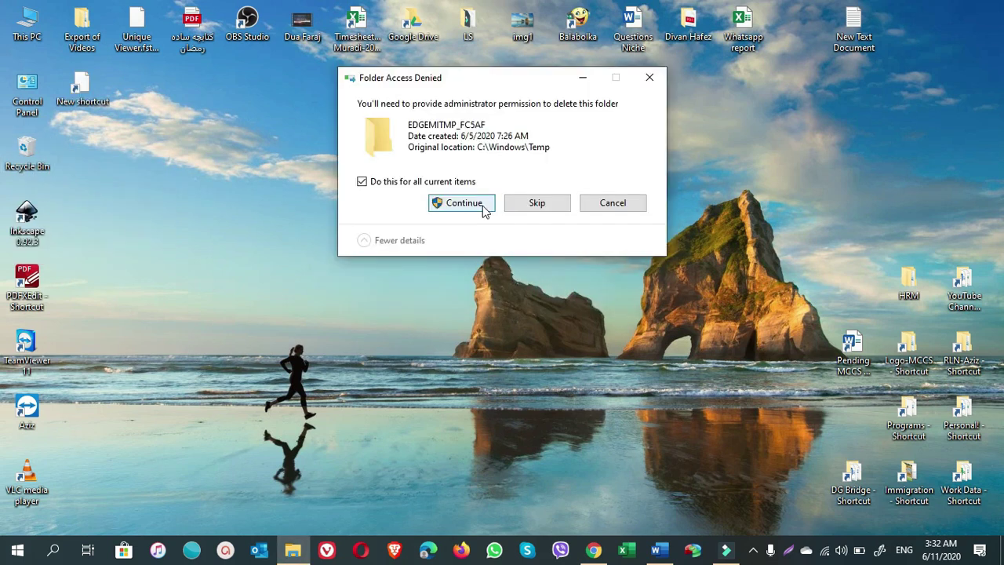
{"action": "left_click", "coordinate": [481, 207]}
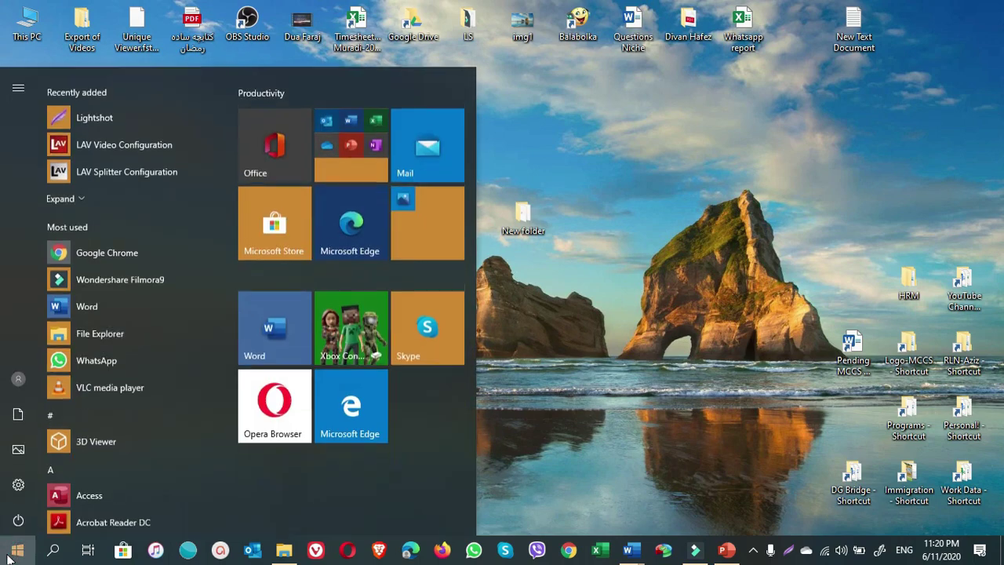
Open the Troubleshoot page under Update & Security in Windows Settings.
{"action": "left_click", "coordinate": [18, 481]}
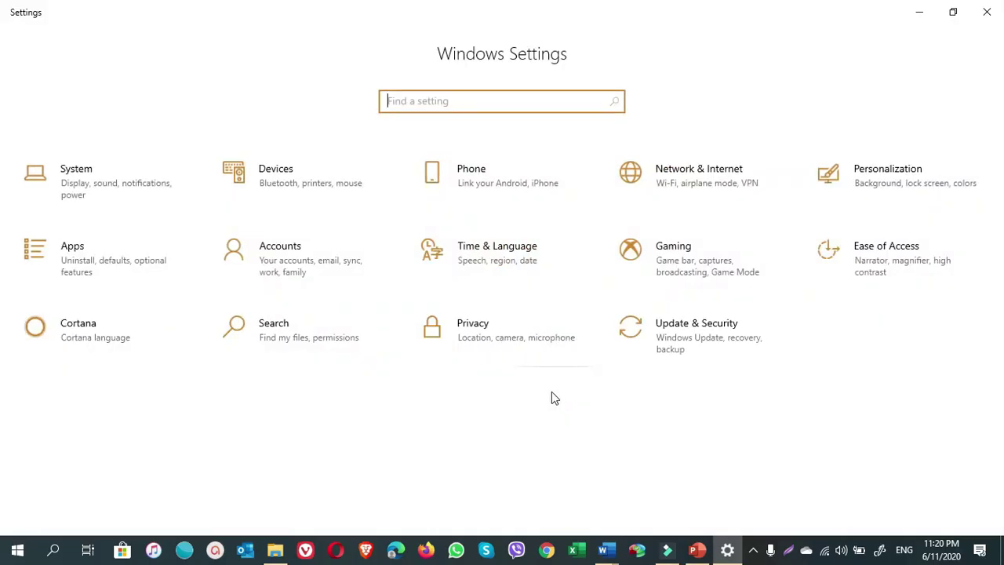
{"action": "left_click", "coordinate": [687, 339]}
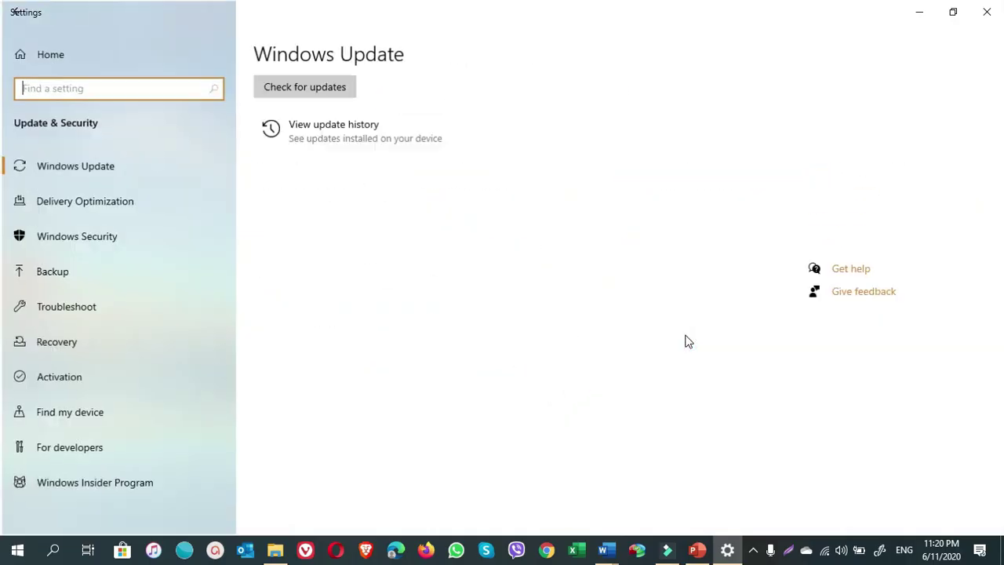
{"action": "left_click", "coordinate": [84, 309]}
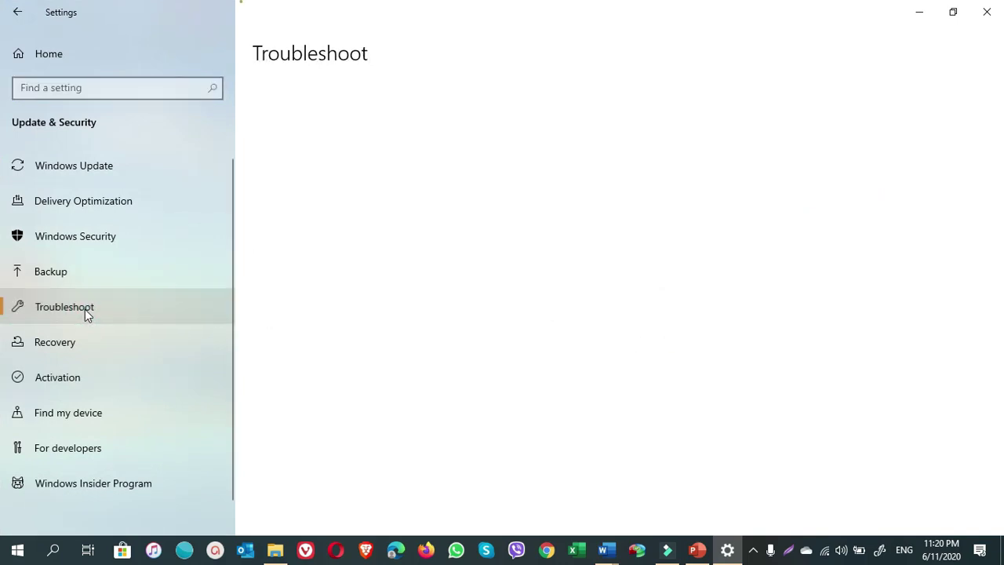
Run the Windows Store Apps troubleshooter, enable User Account Control (UAC) and close the troubleshooter.
{"action": "scroll", "coordinate": [400, 390], "scroll_direction": "down", "scroll_amount": 9}
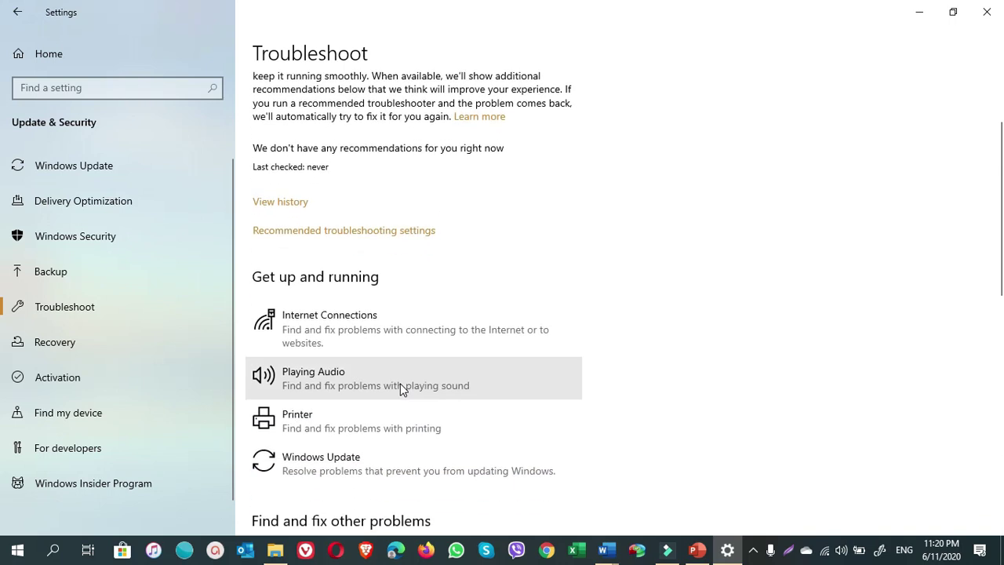
{"action": "scroll", "coordinate": [402, 389], "scroll_direction": "down", "scroll_amount": 3}
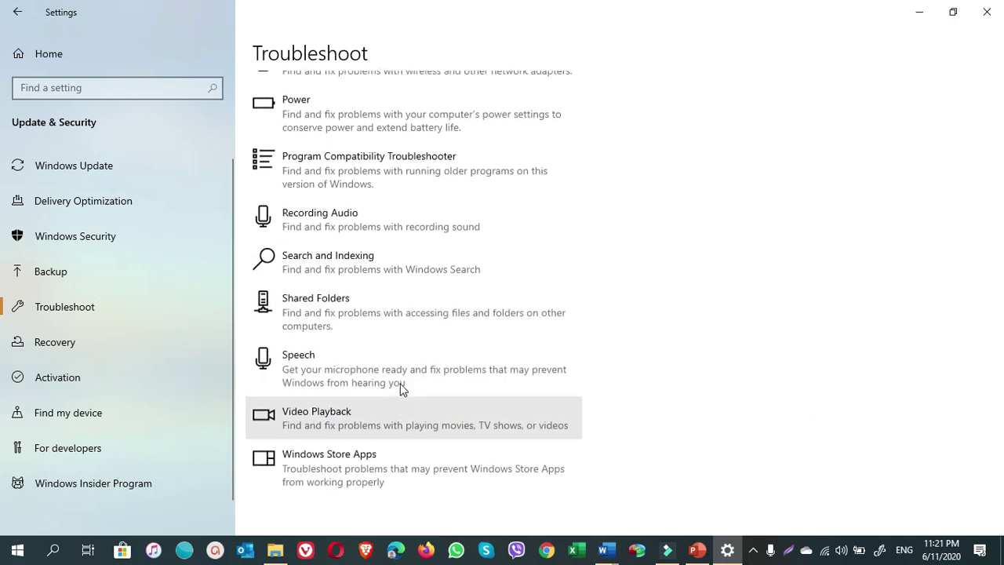
{"action": "left_click", "coordinate": [353, 463]}
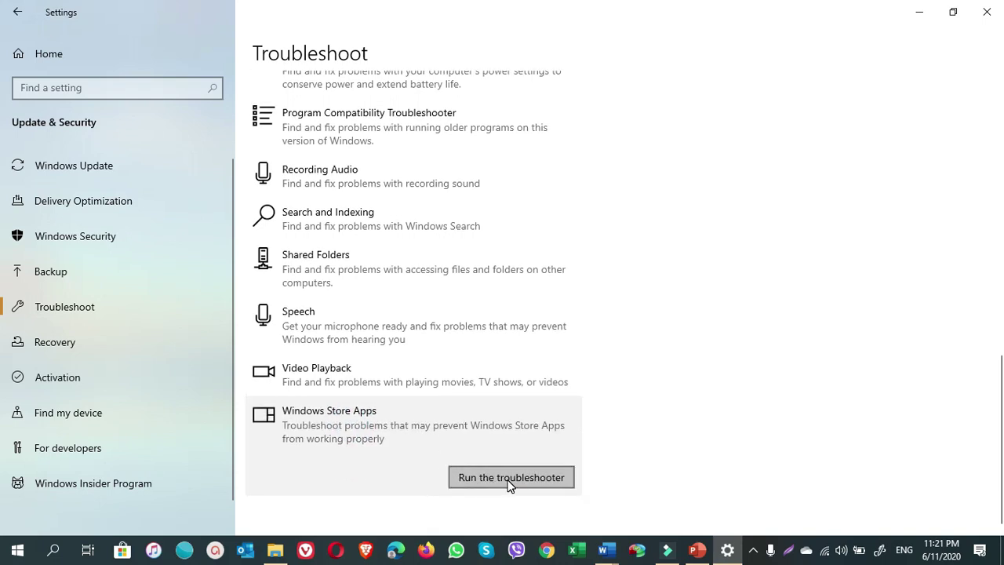
{"action": "left_click", "coordinate": [508, 478]}
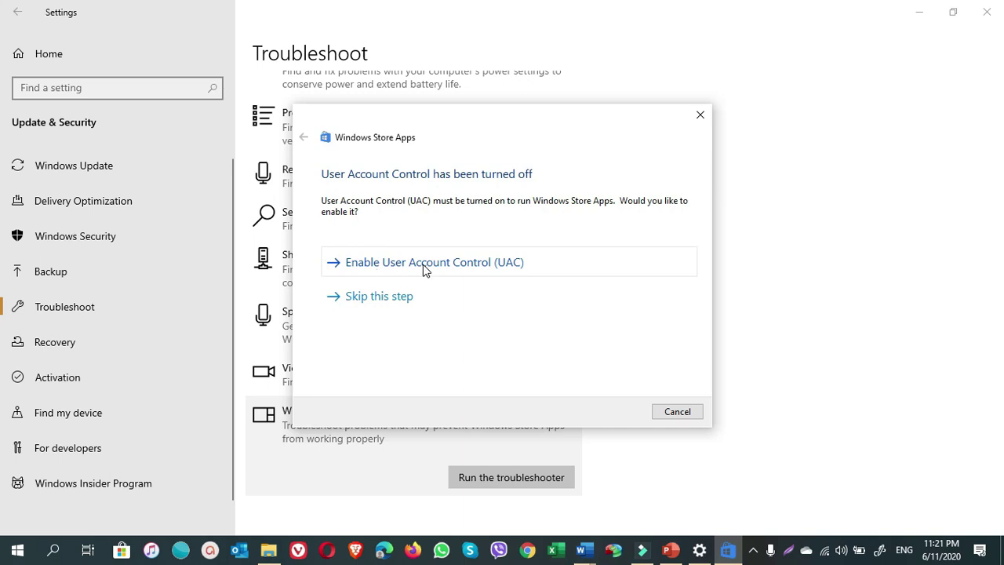
{"action": "left_click", "coordinate": [424, 269]}
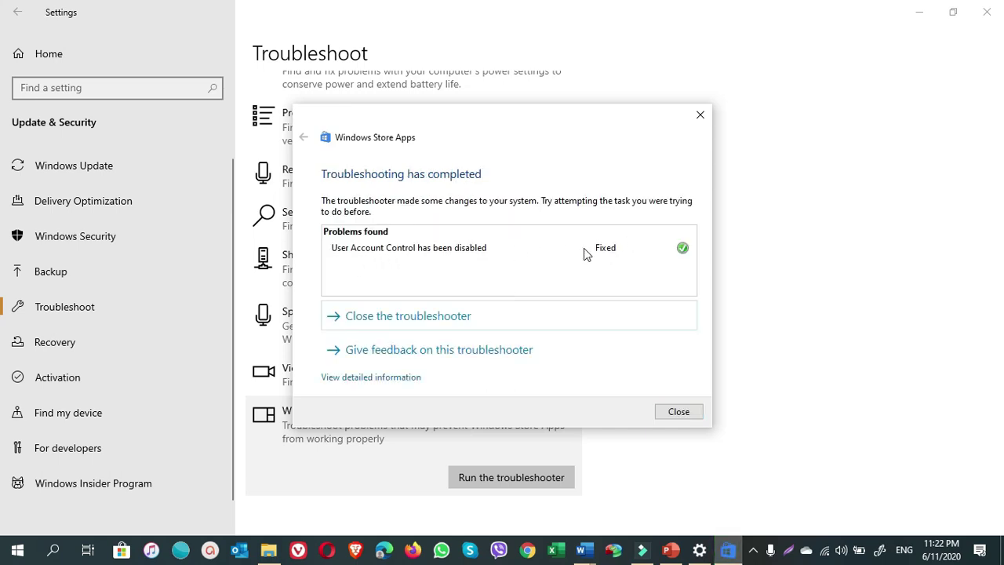
{"action": "left_click", "coordinate": [674, 411]}
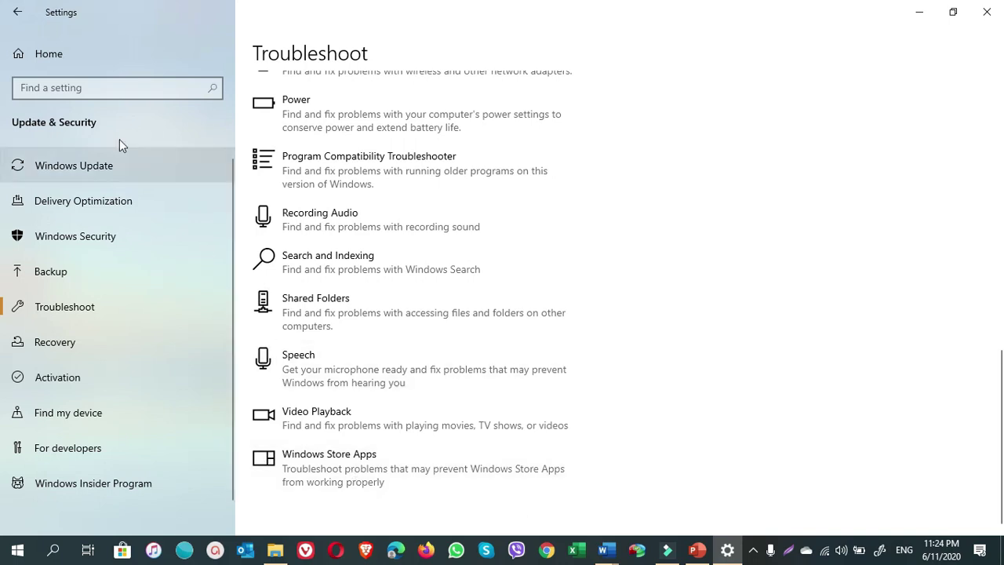
Open the advanced options of Microsoft Store from the Apps & features list in Windows Settings.
{"action": "left_click", "coordinate": [16, 12]}
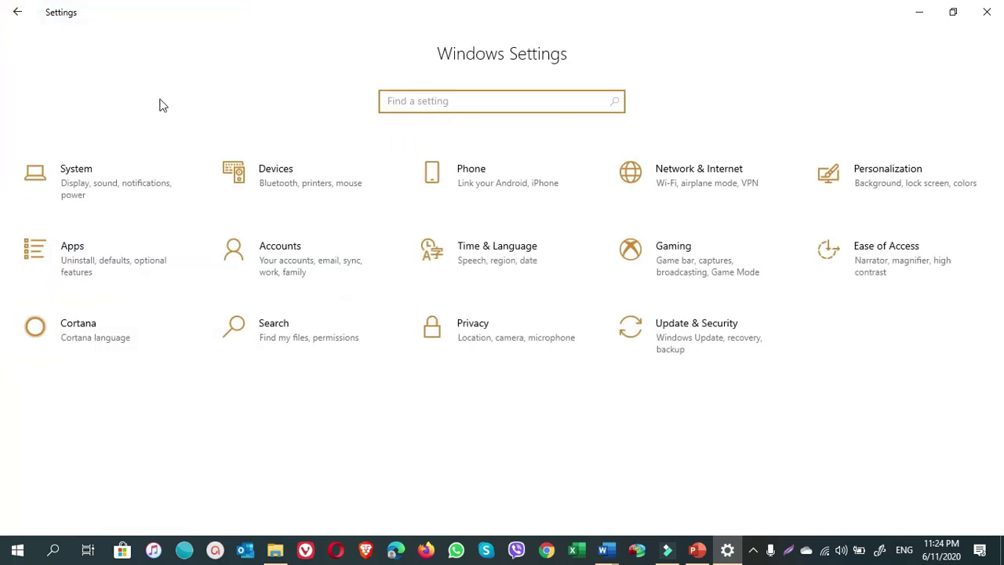
{"action": "left_click", "coordinate": [92, 263]}
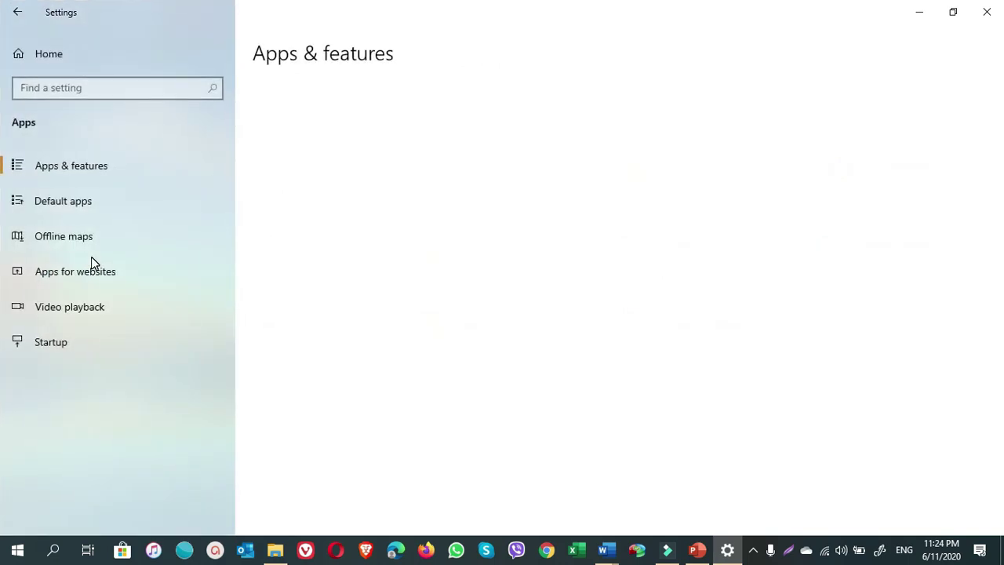
{"action": "scroll", "coordinate": [370, 386], "scroll_direction": "down", "scroll_amount": 10}
{"action": "scroll", "coordinate": [372, 386], "scroll_direction": "down", "scroll_amount": 15}
{"action": "scroll", "coordinate": [372, 384], "scroll_direction": "down", "scroll_amount": 8}
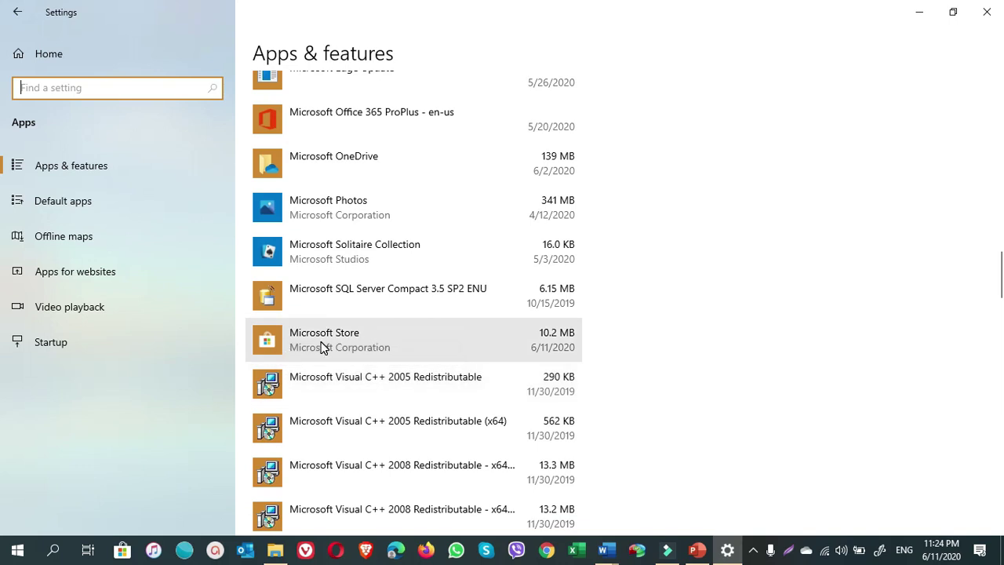
{"action": "left_click", "coordinate": [408, 339]}
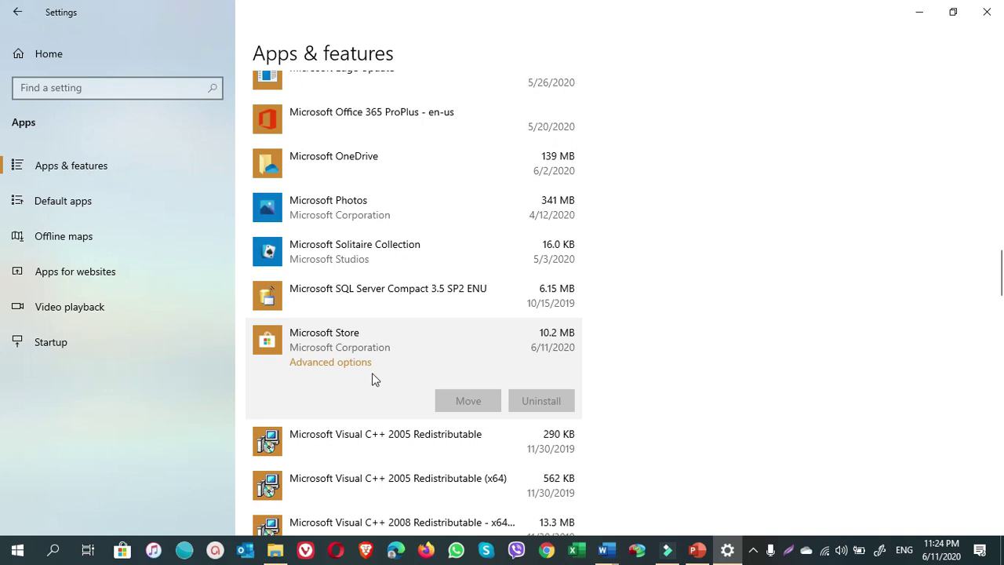
{"action": "left_click", "coordinate": [331, 369]}
Reset the Microsoft Store app, confirming the permanent deletion of its data.
{"action": "scroll", "coordinate": [239, 385], "scroll_direction": "down", "scroll_amount": 1}
{"action": "scroll", "coordinate": [237, 381], "scroll_direction": "down", "scroll_amount": 5}
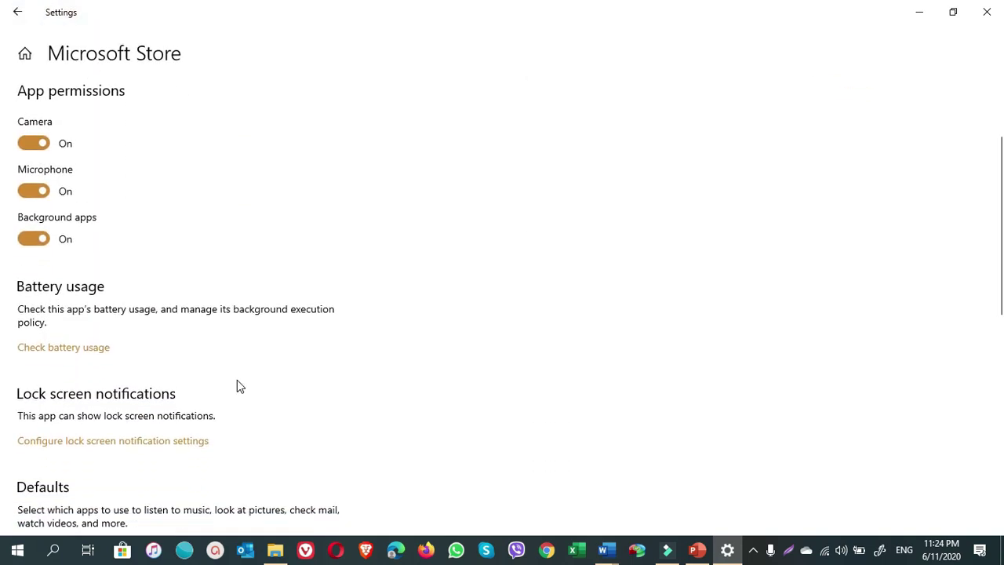
{"action": "scroll", "coordinate": [236, 381], "scroll_direction": "down", "scroll_amount": 2}
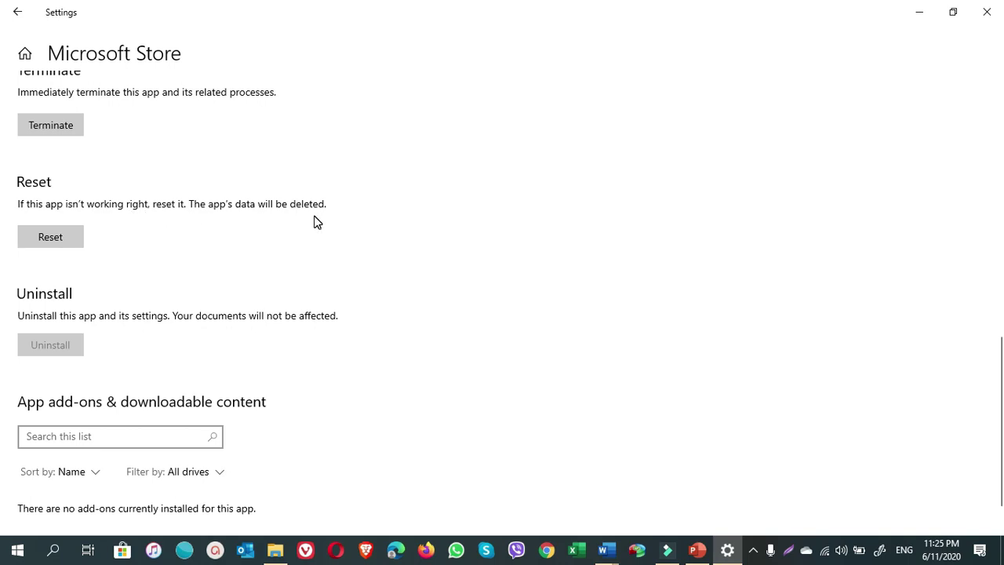
{"action": "left_click", "coordinate": [67, 246]}
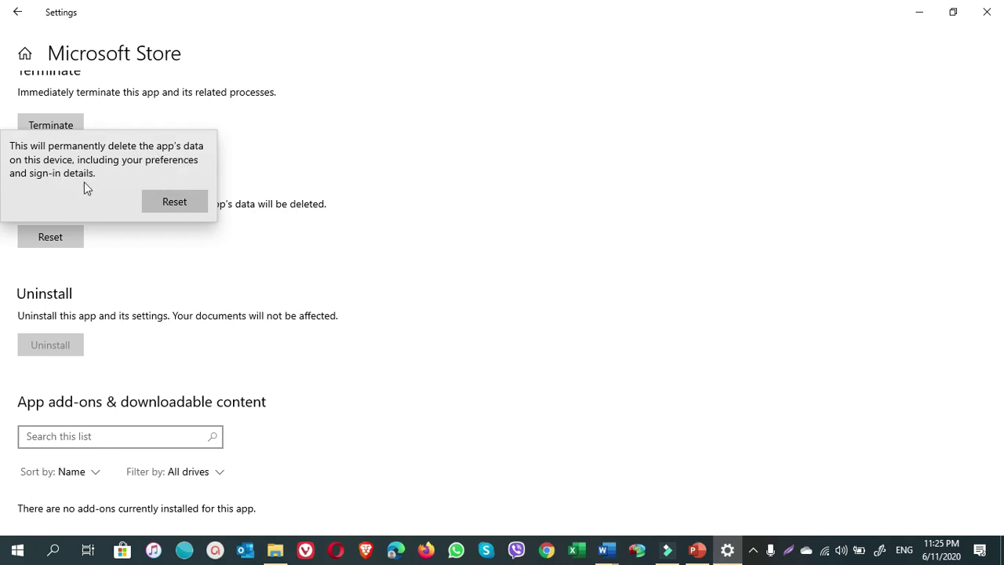
{"action": "left_click", "coordinate": [174, 202]}
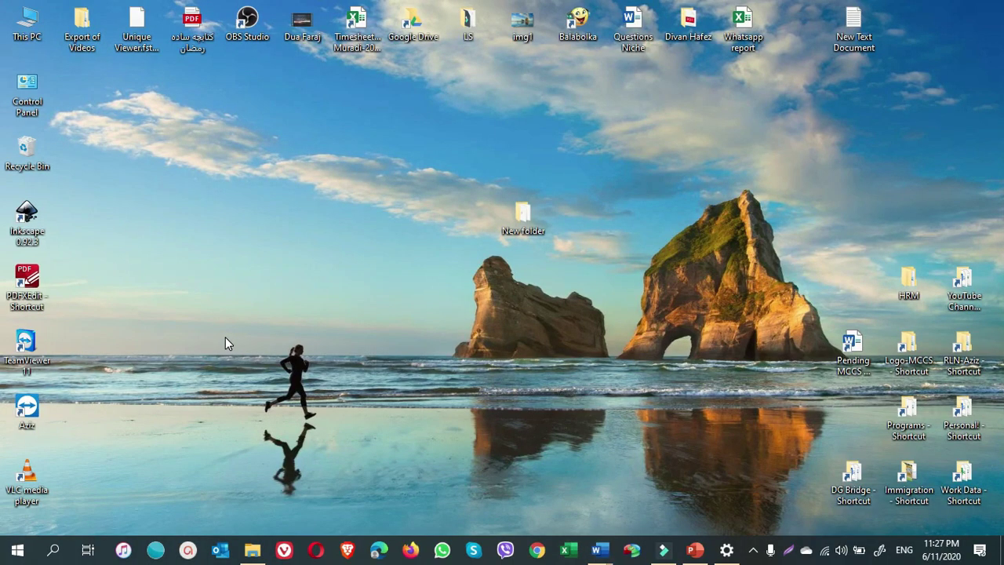
Run wsreset.exe from the Run dialog to reset the Store cache, and close the Microsoft Store window that opens.
{"action": "left_click", "coordinate": [50, 553]}
{"action": "type", "text": "run"}
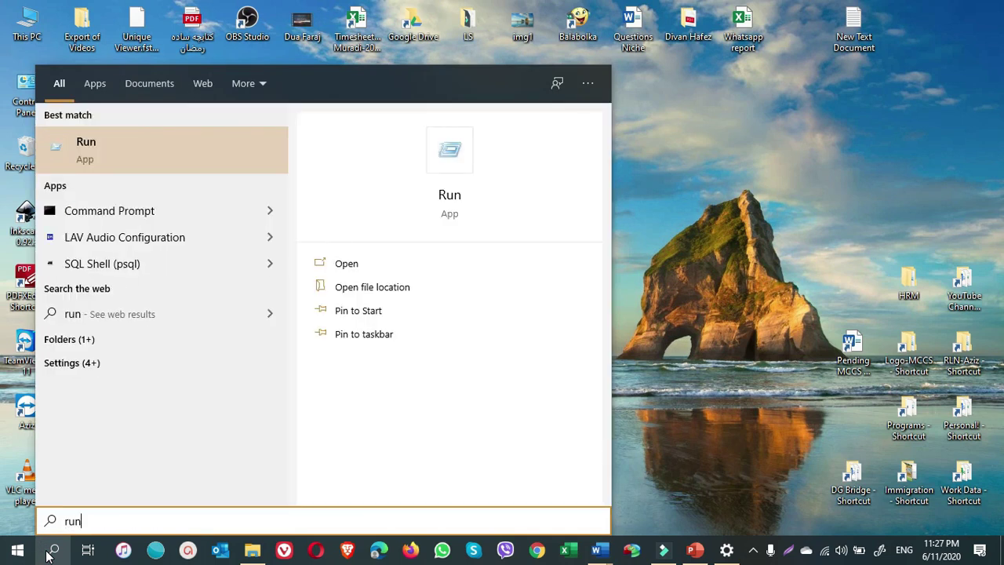
{"action": "key", "text": "Return"}
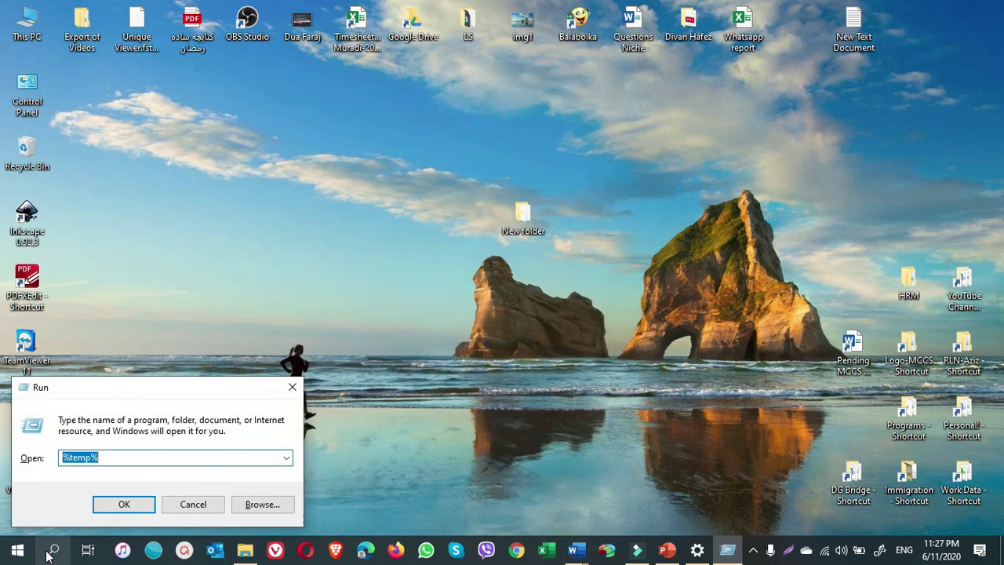
{"action": "key", "text": "BackSpace"}
{"action": "left_click", "coordinate": [141, 459]}
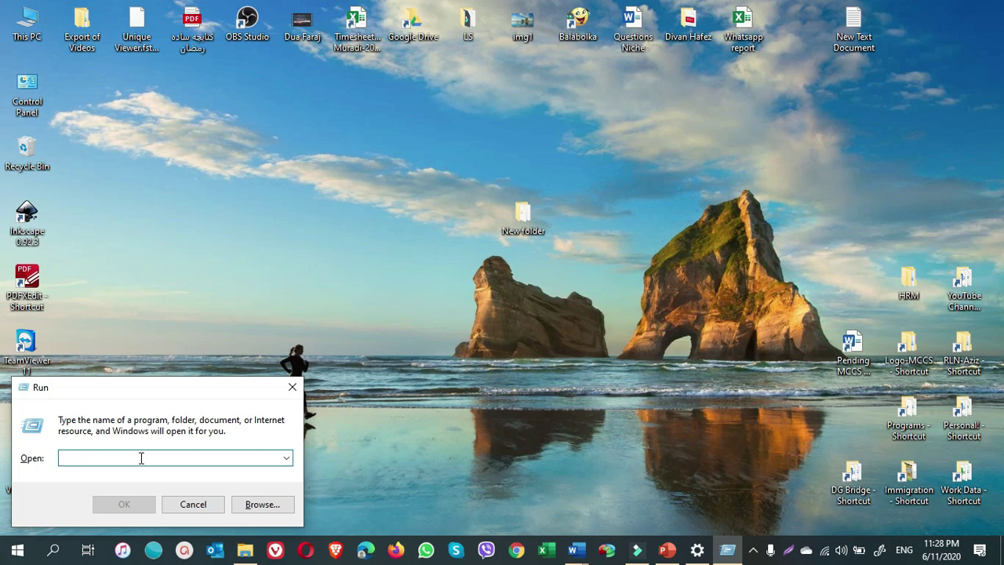
{"action": "type", "text": "wsrese"}
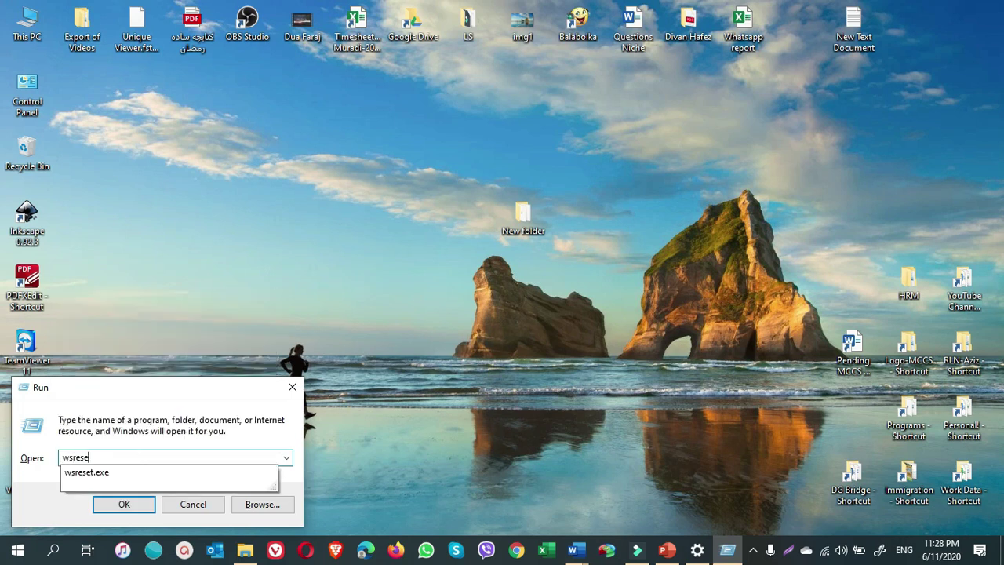
{"action": "type", "text": "t.exe"}
{"action": "key", "text": "Return"}
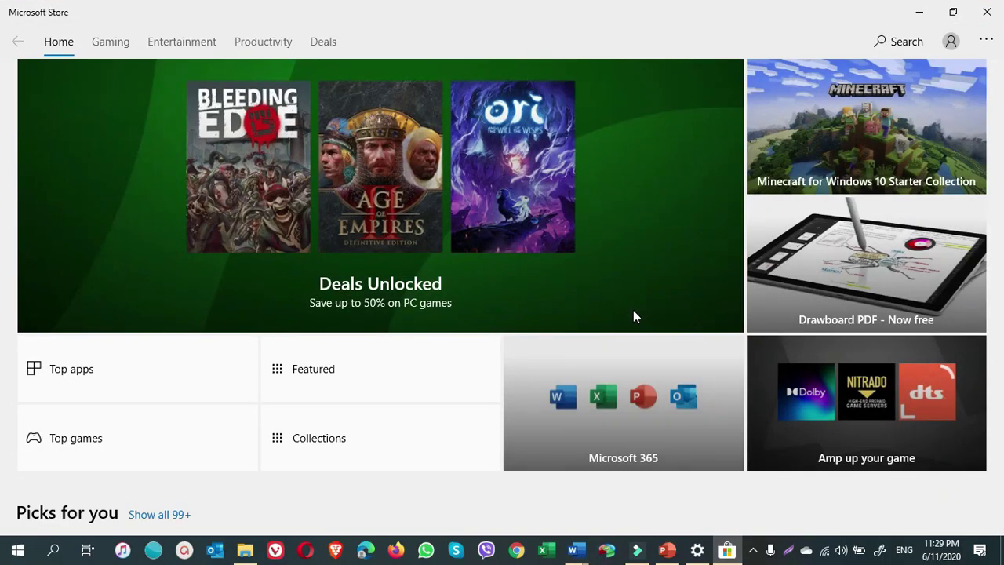
{"action": "left_click", "coordinate": [987, 19]}
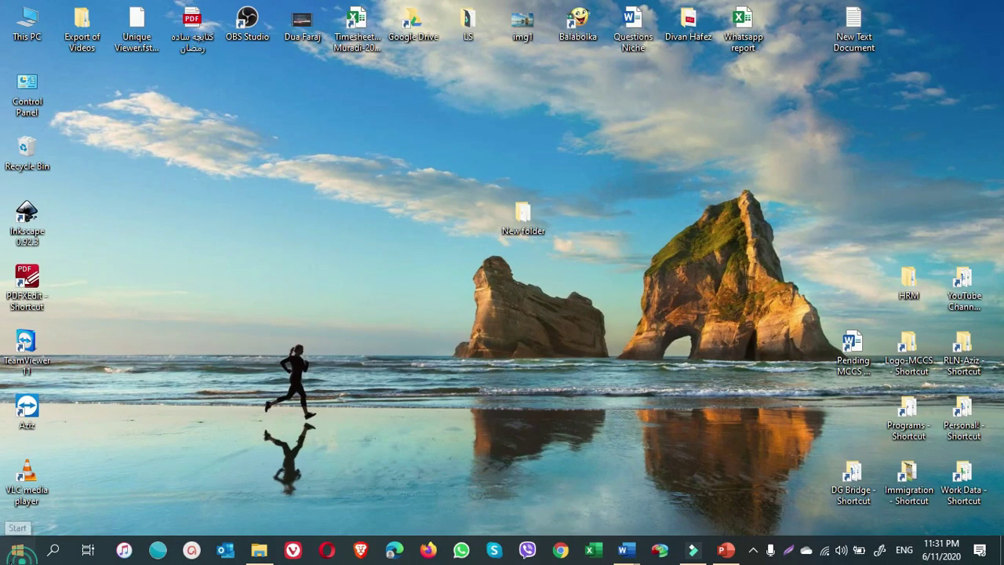
Open Windows Settings and go to the Troubleshoot page under Update & Security.
{"action": "left_click", "coordinate": [18, 549]}
{"action": "left_click", "coordinate": [16, 484]}
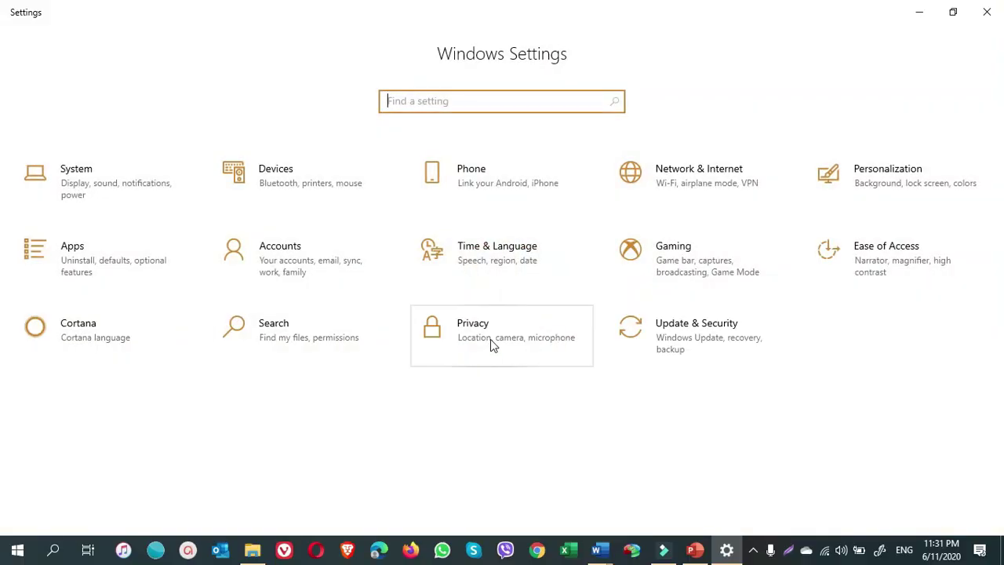
{"action": "left_click", "coordinate": [690, 347]}
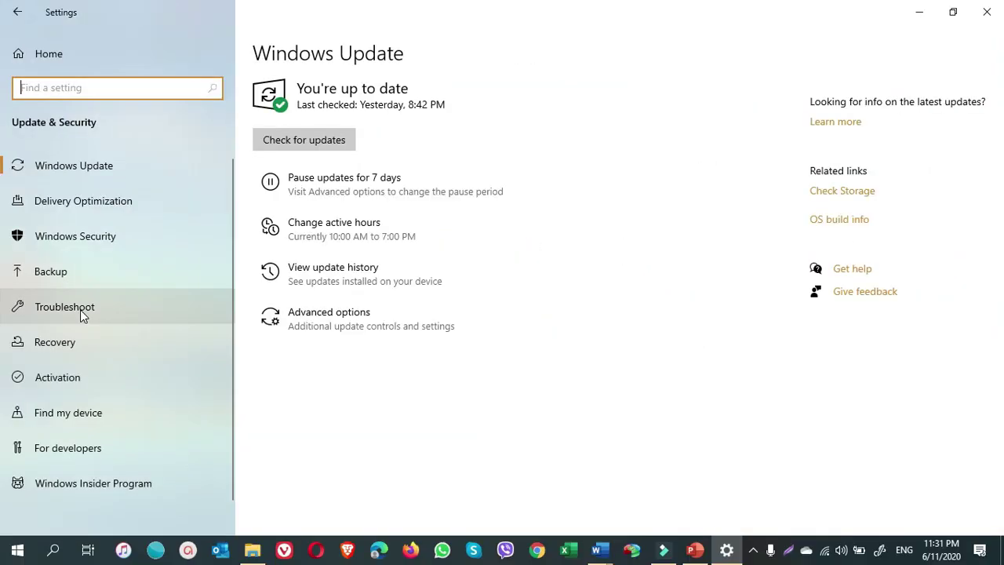
{"action": "left_click", "coordinate": [81, 311]}
{"action": "scroll", "coordinate": [428, 231], "scroll_direction": "down", "scroll_amount": 5}
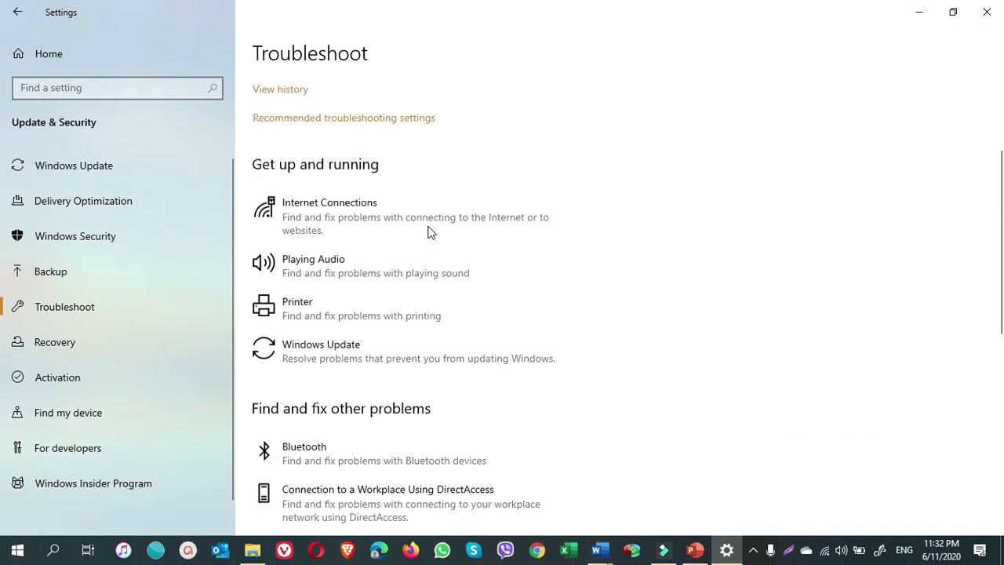
Start the Windows Update troubleshooter and bring its window to the front.
{"action": "left_click", "coordinate": [343, 351]}
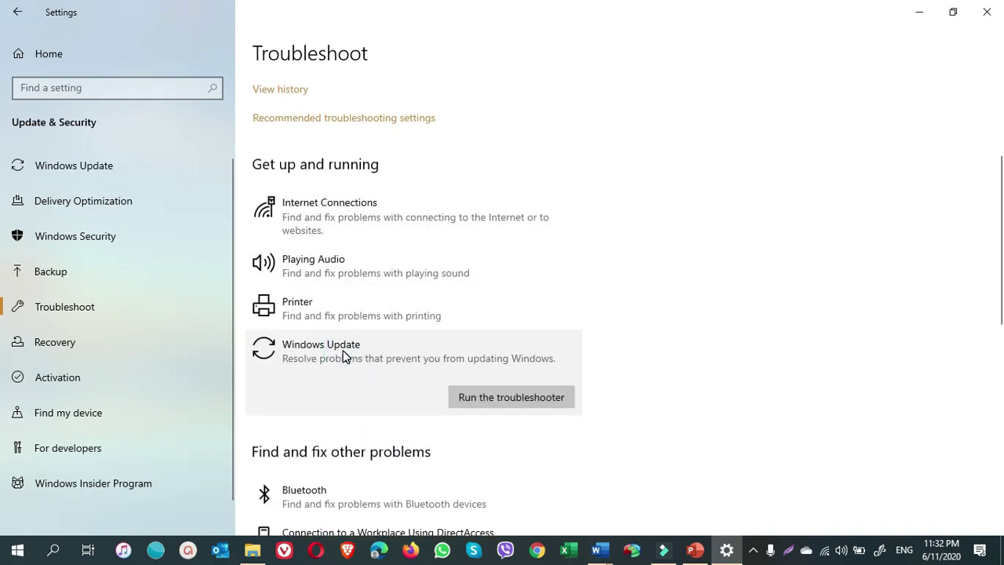
{"action": "scroll", "coordinate": [345, 357], "scroll_direction": "down", "scroll_amount": 1}
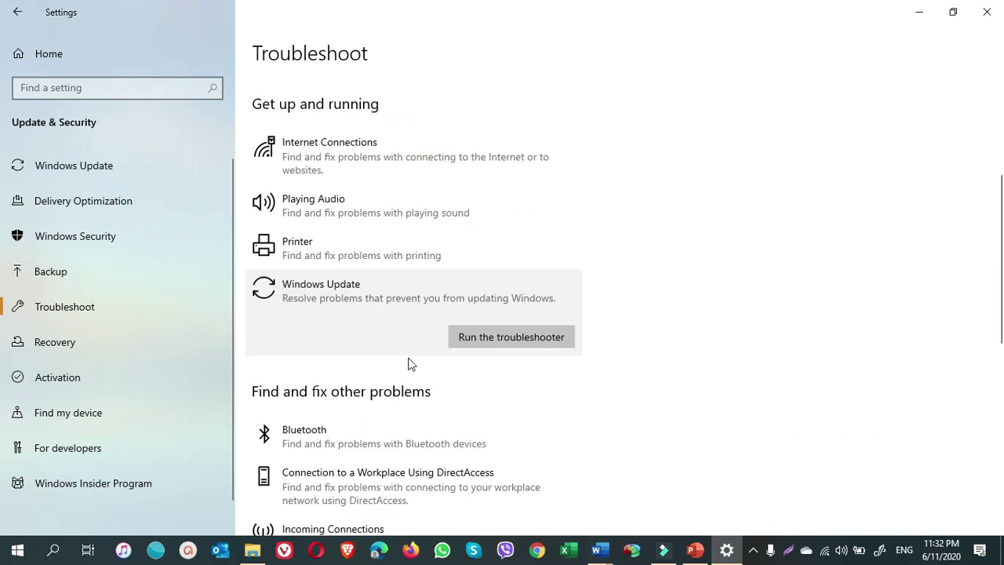
{"action": "left_click", "coordinate": [531, 343]}
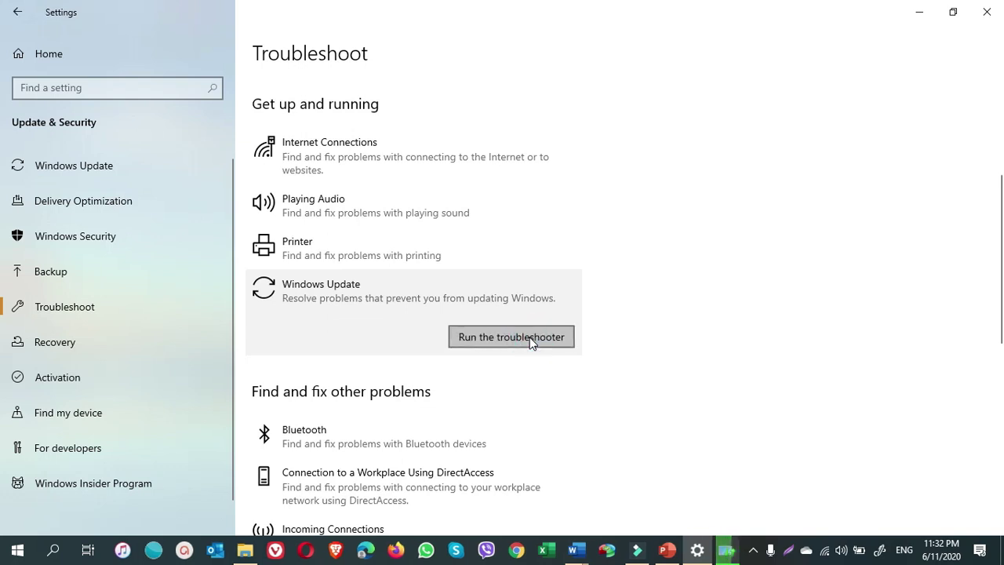
{"action": "mouse_move", "coordinate": [726, 549]}
{"action": "left_click", "coordinate": [727, 483]}
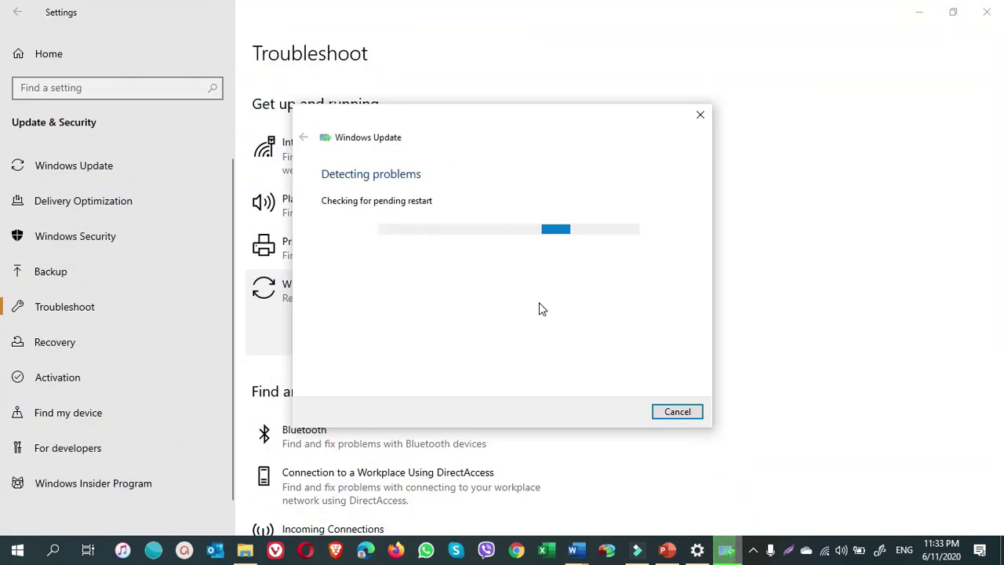